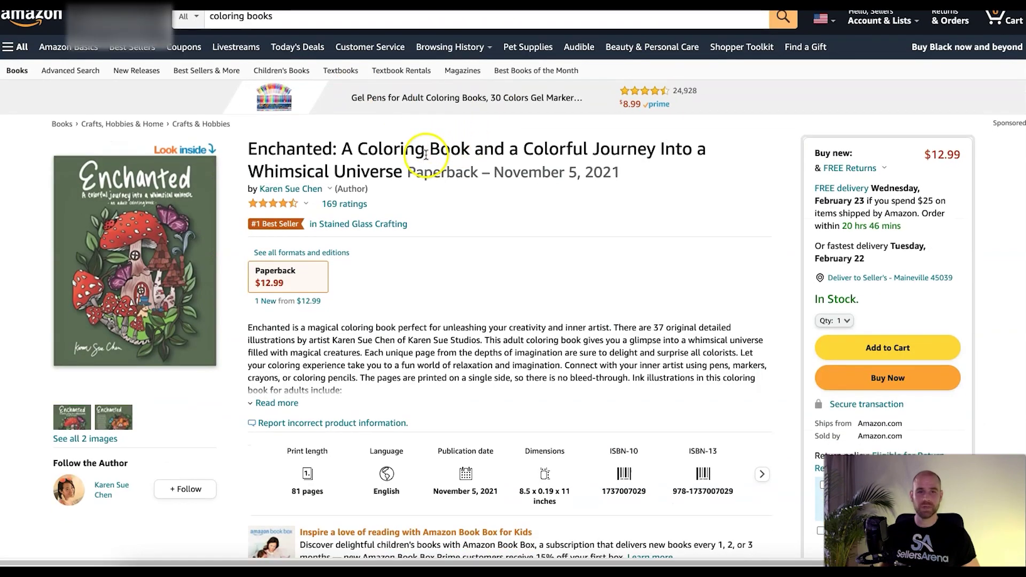
- Examine the sponsored video ads under Similar brands on Amazon on the coloring book's product page
scroll(374, 200, down, 10)
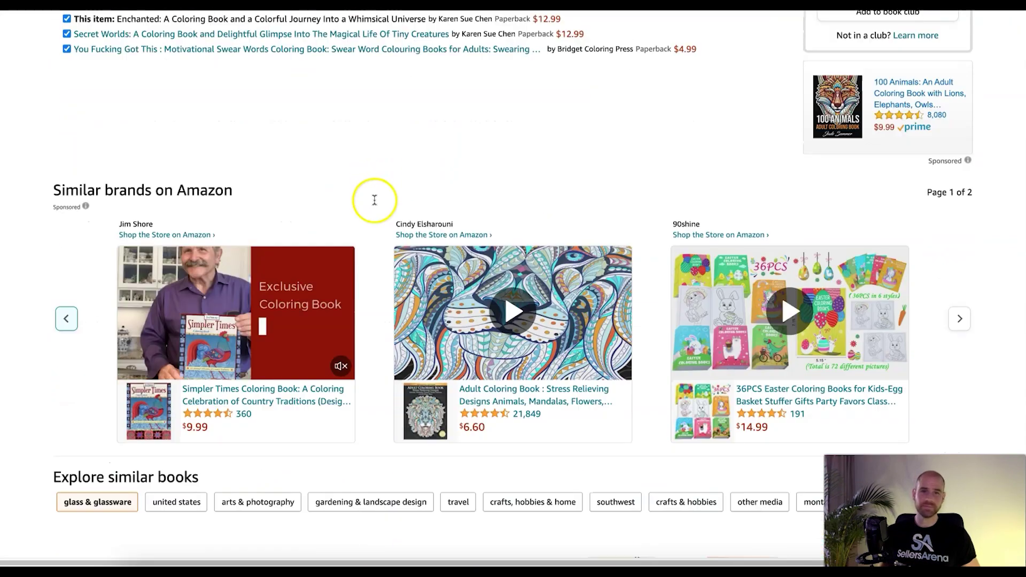
scroll(375, 200, down, 1)
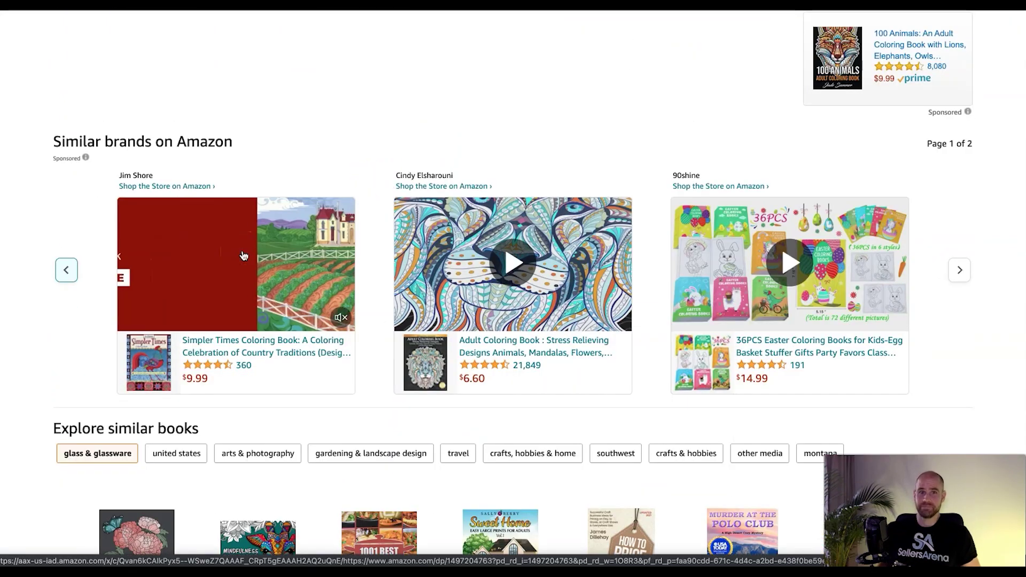
click(243, 256)
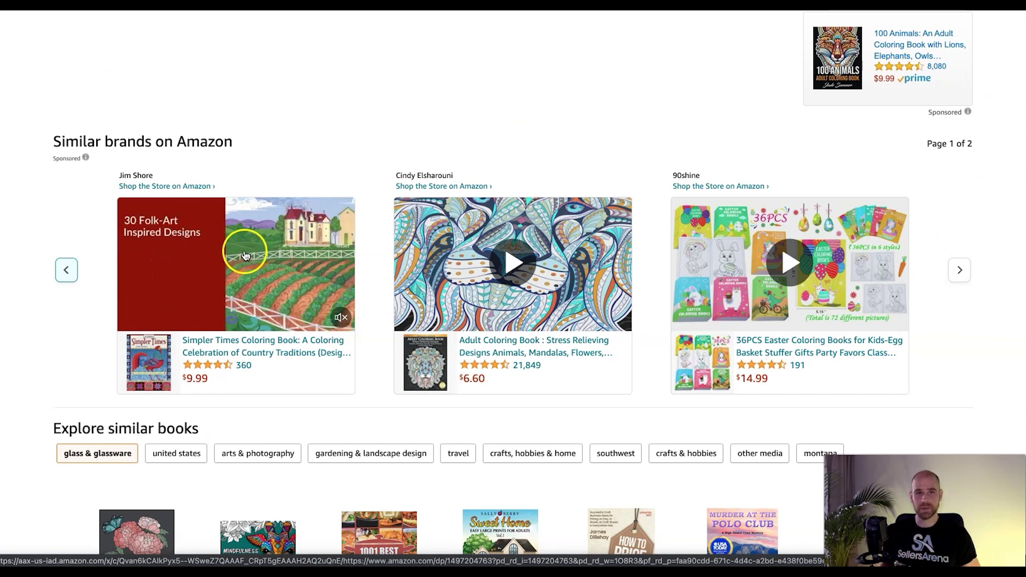
click(291, 286)
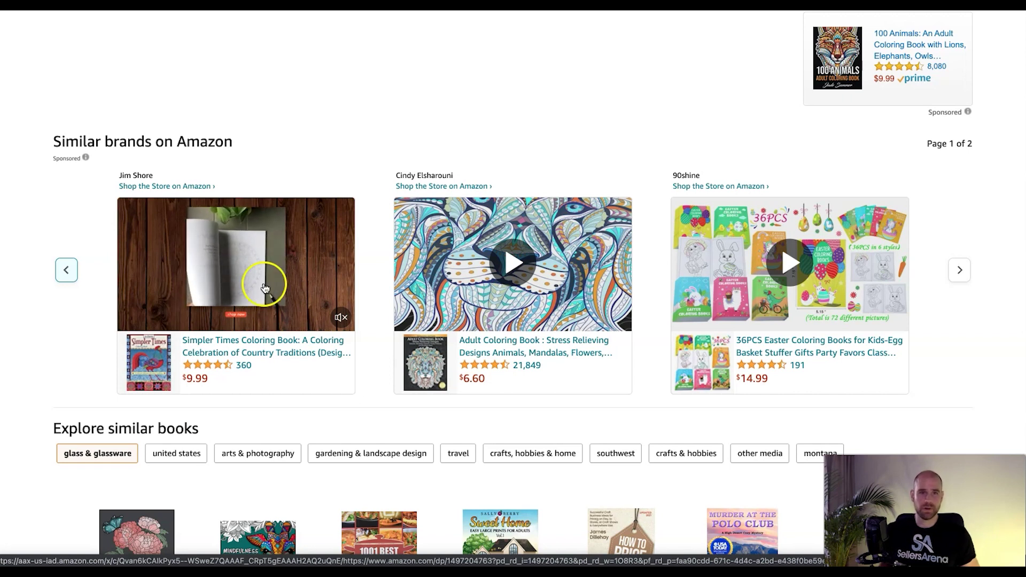
click(252, 288)
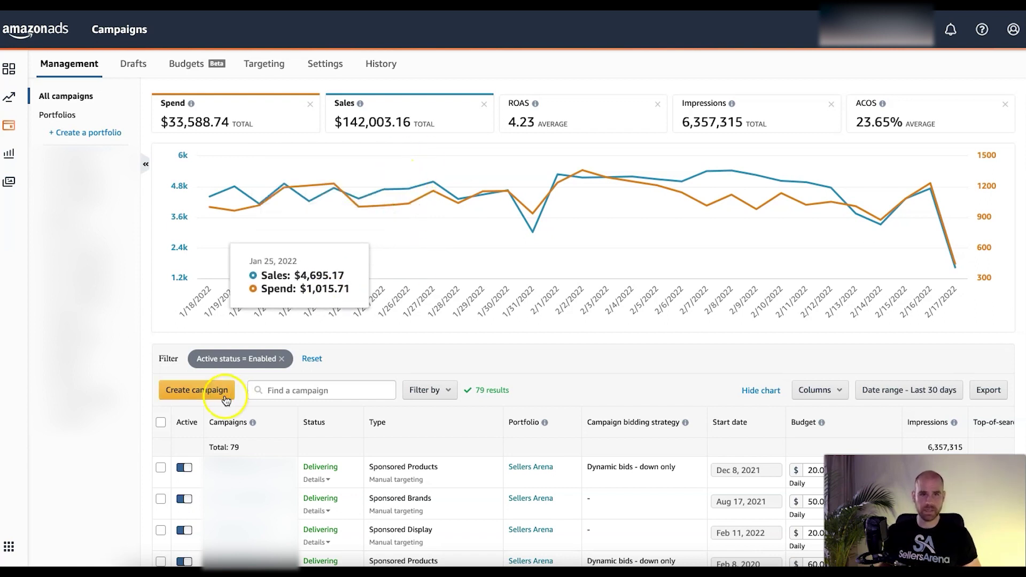
- Switch to Amazon Ads, create a new Sponsored Brands campaign and begin its campaign name with "SASBV - "
click(197, 389)
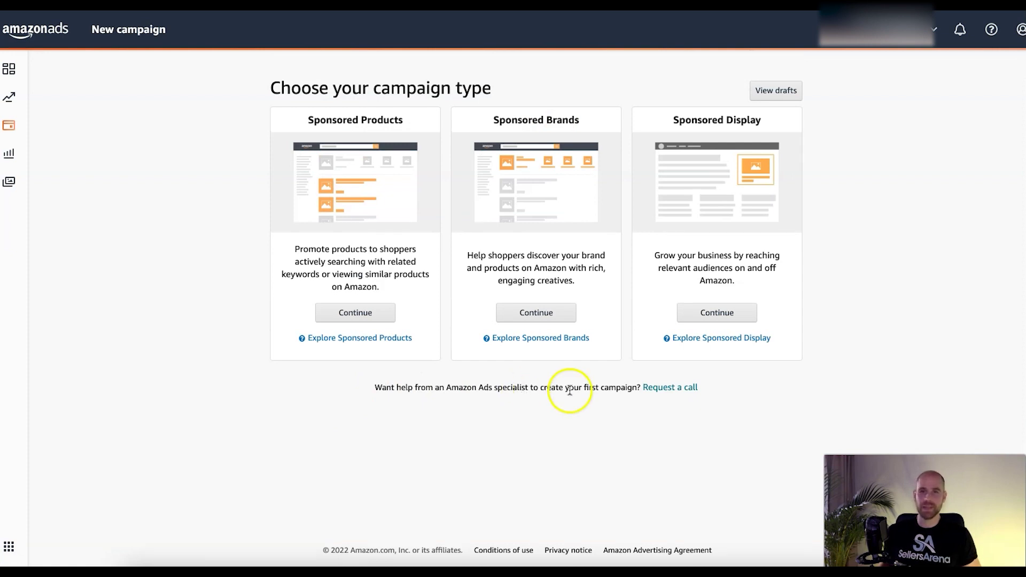
click(546, 314)
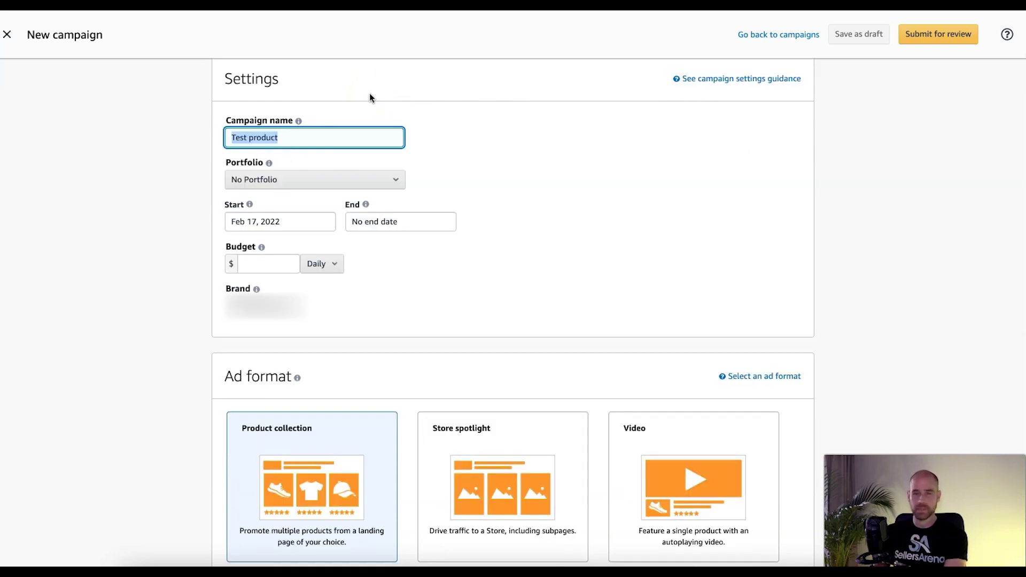
text(S)
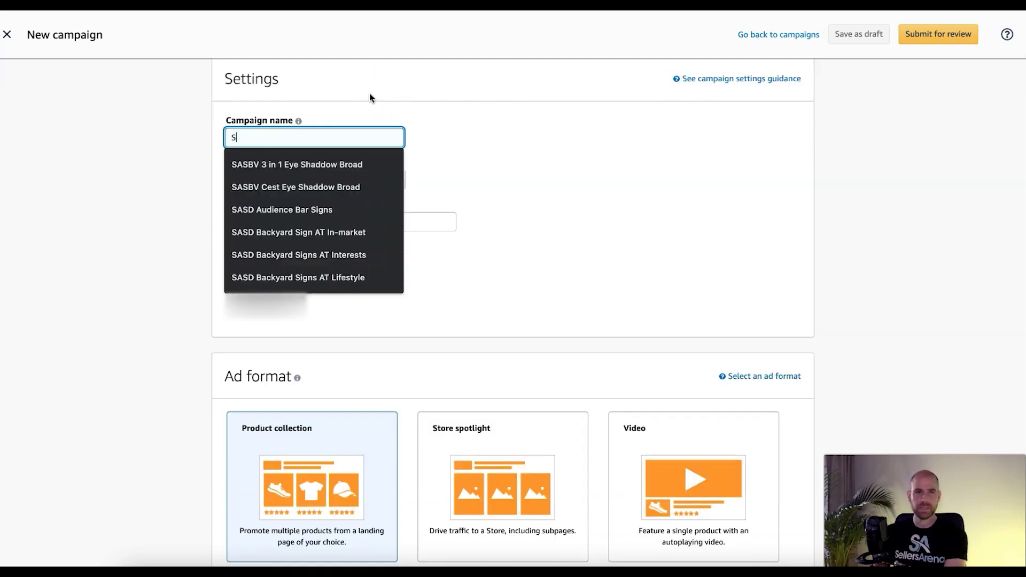
text(A)
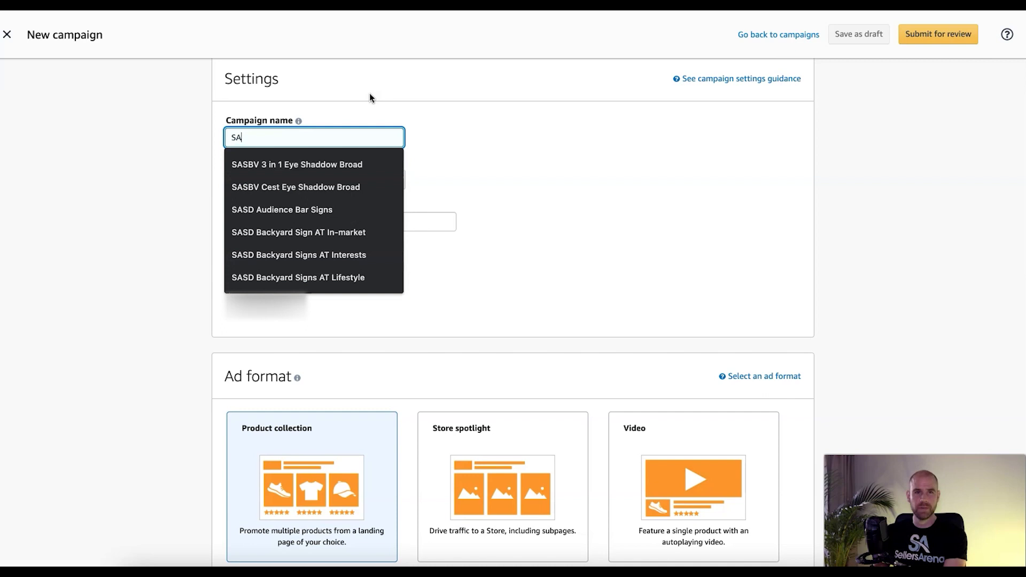
text(SBV)
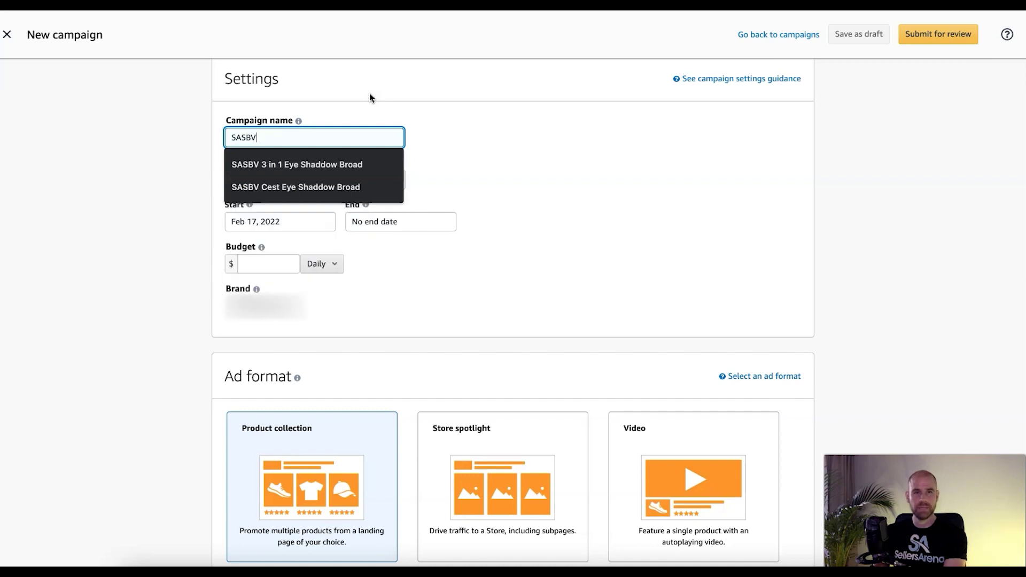
click(72, 132)
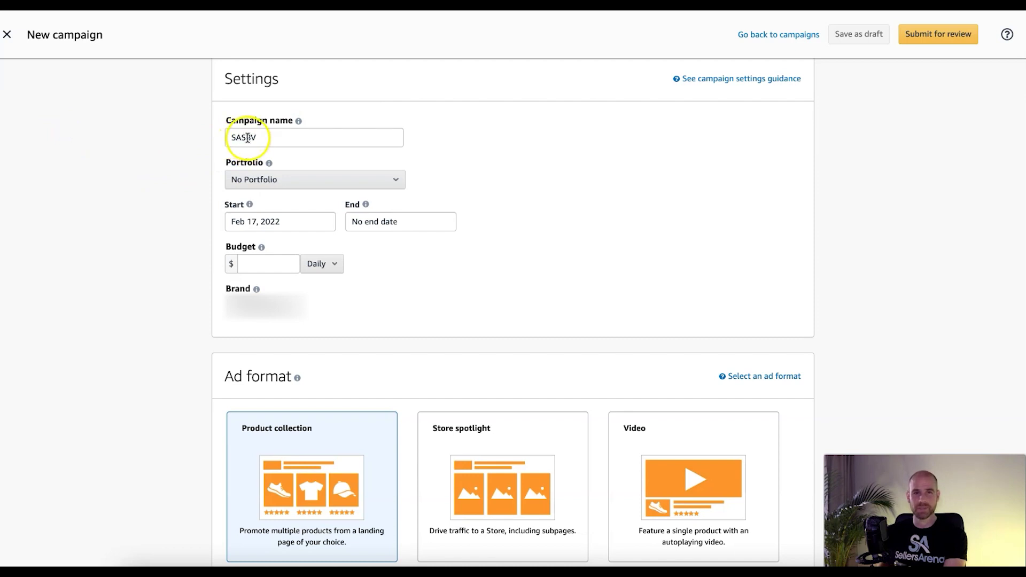
click(258, 138)
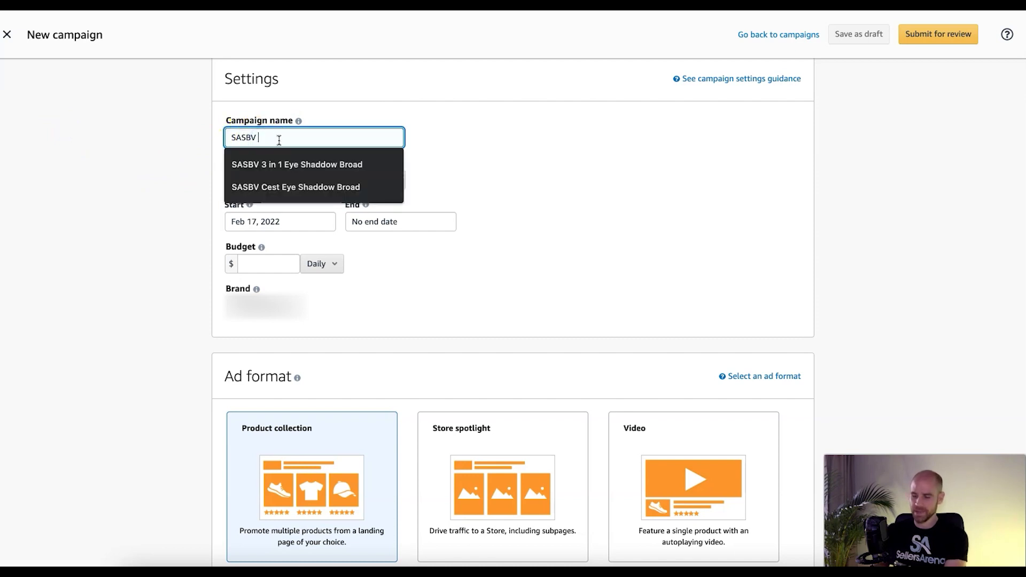
text(=)
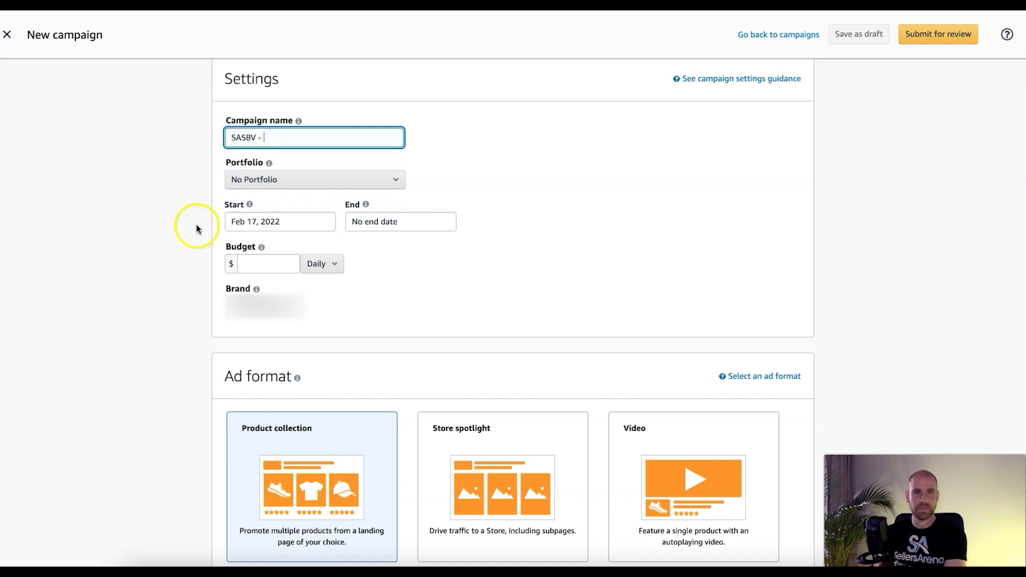
- Choose Video as the campaign's ad format
scroll(209, 219, down, 5)
scroll(141, 216, up, 2)
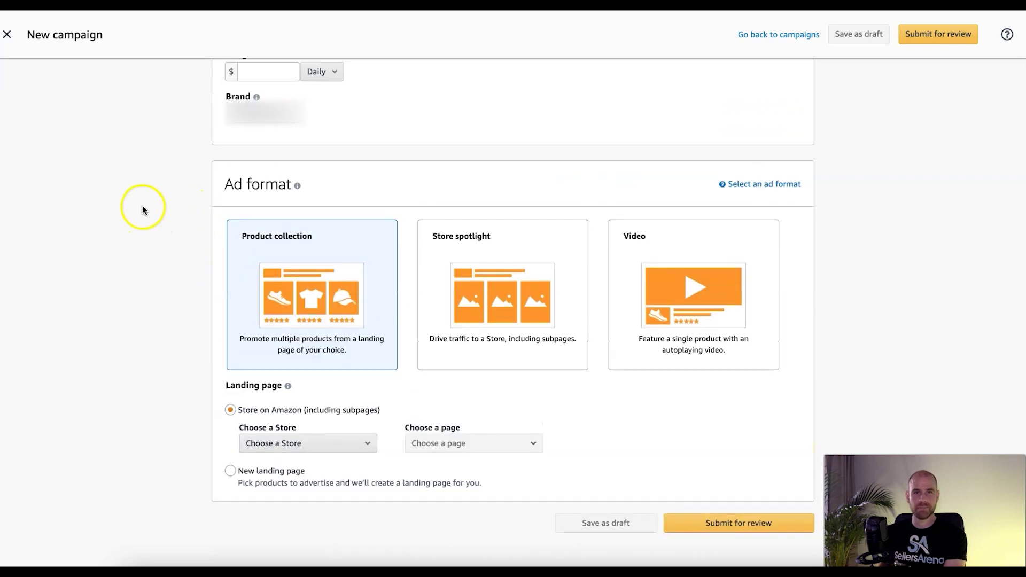
click(637, 246)
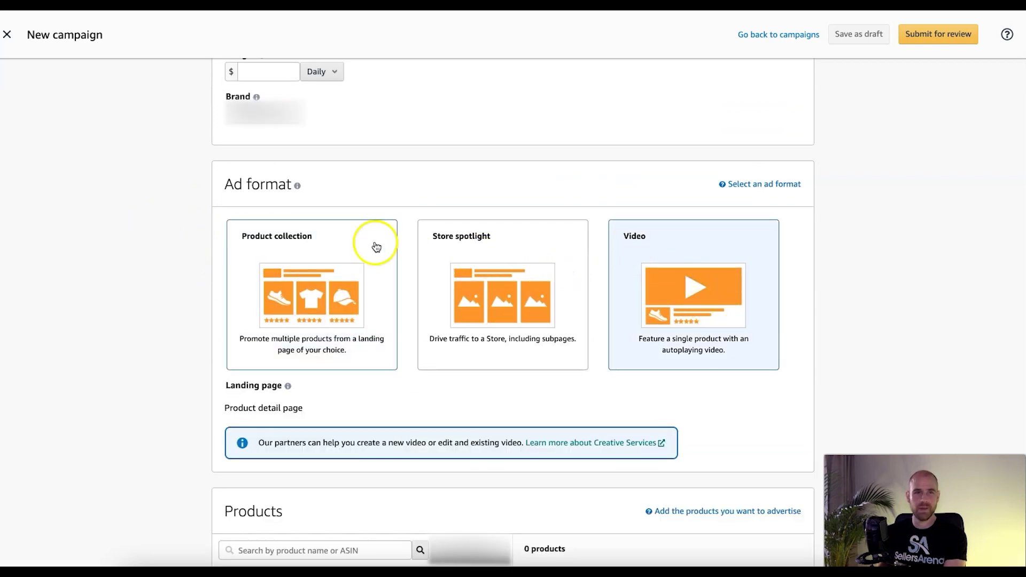
- Search all Amazon products for "baby car seat" and add the Graco SnugRide SnugLock 35 LX Infant Car Seat to the campaign
scroll(361, 211, down, 5)
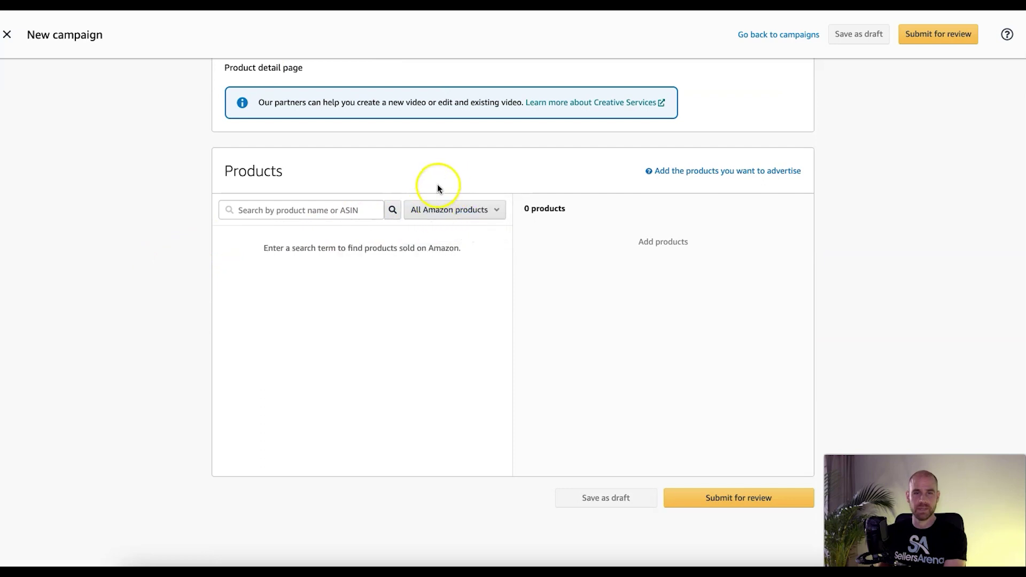
click(289, 208)
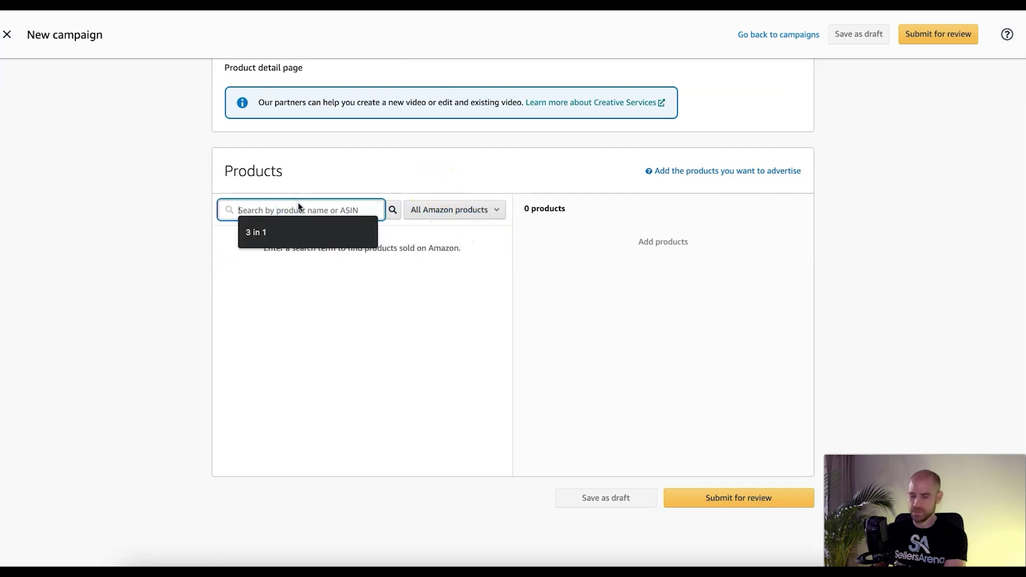
text(baby car sea)
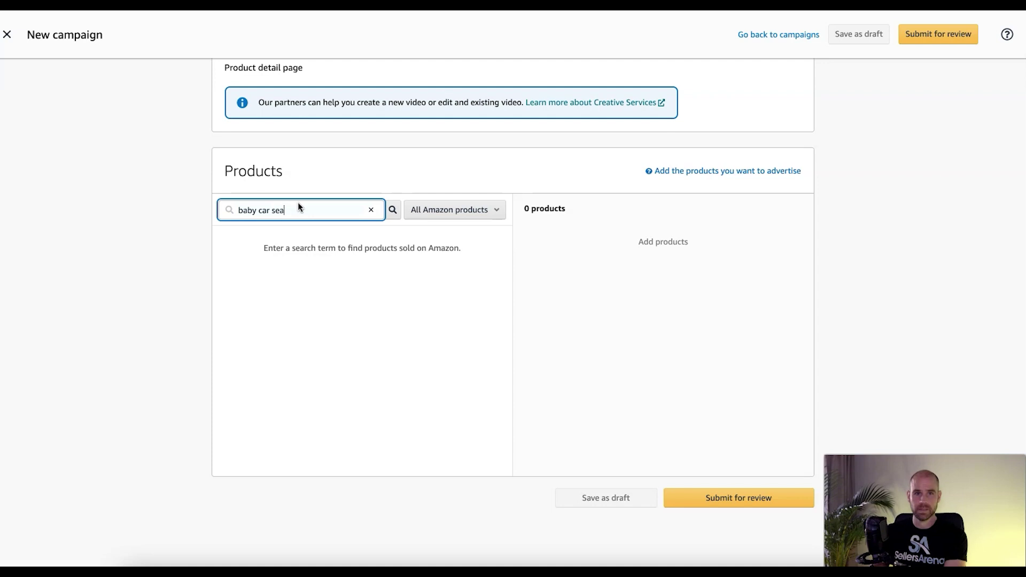
text(t)
key(Return)
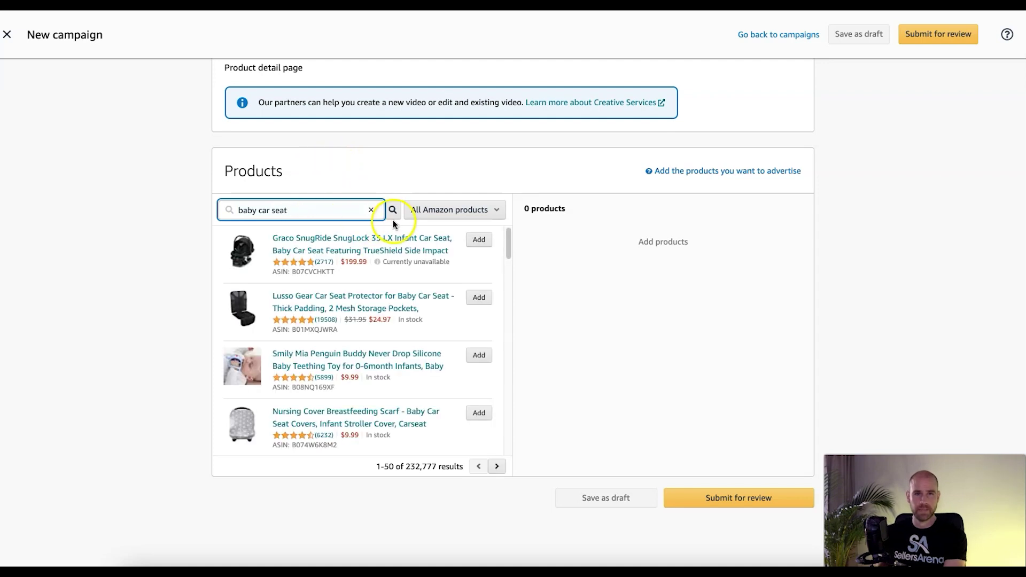
click(478, 239)
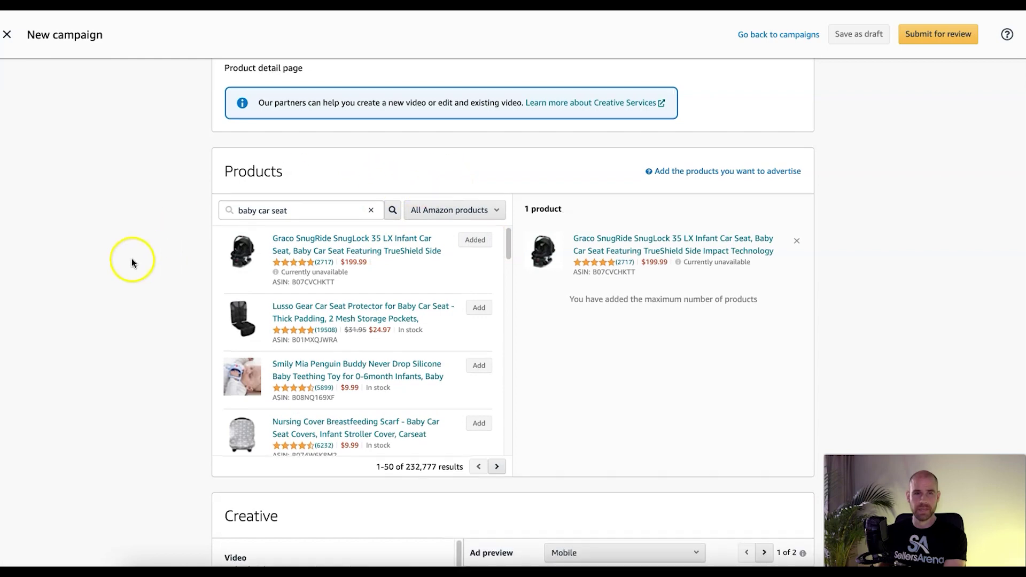
- Complete the campaign name as "SASBV - Baby Car Seat - PAT"
scroll(161, 252, up, 2)
scroll(177, 248, up, 7)
click(293, 219)
text(SASBV - )
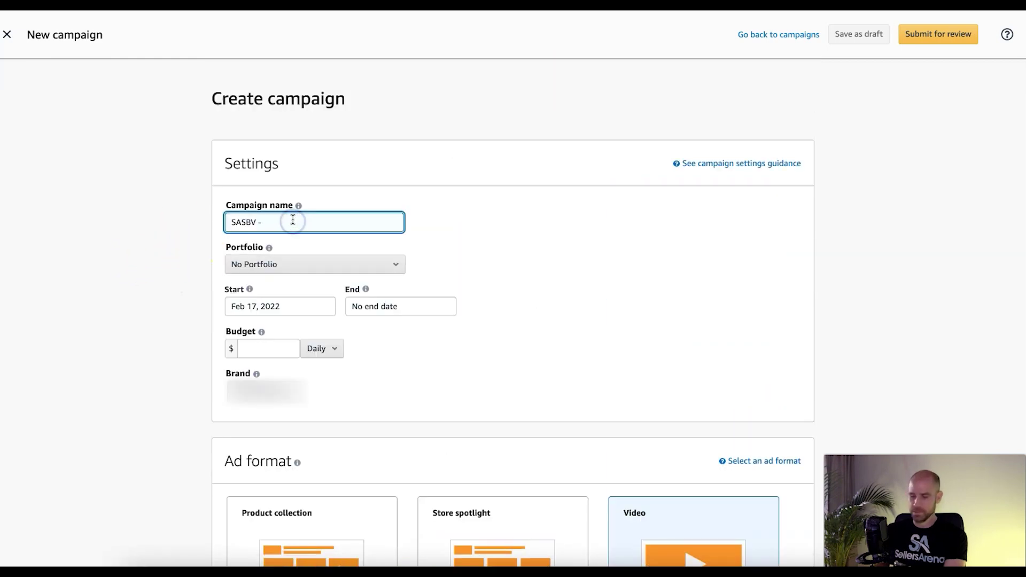
text(Baby Ca)
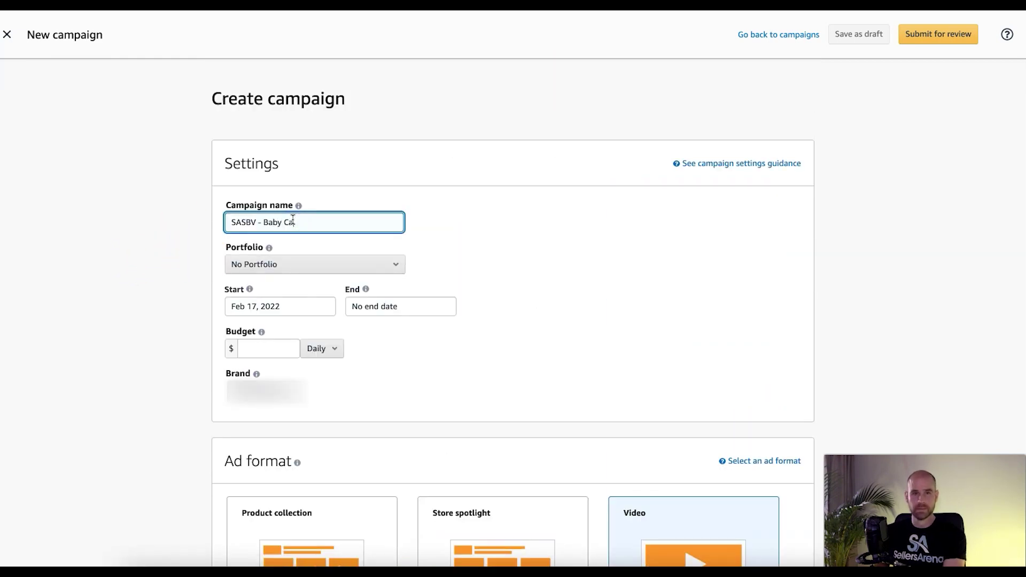
text(r Seat - Exact)
double_click(357, 218)
text(PAT)
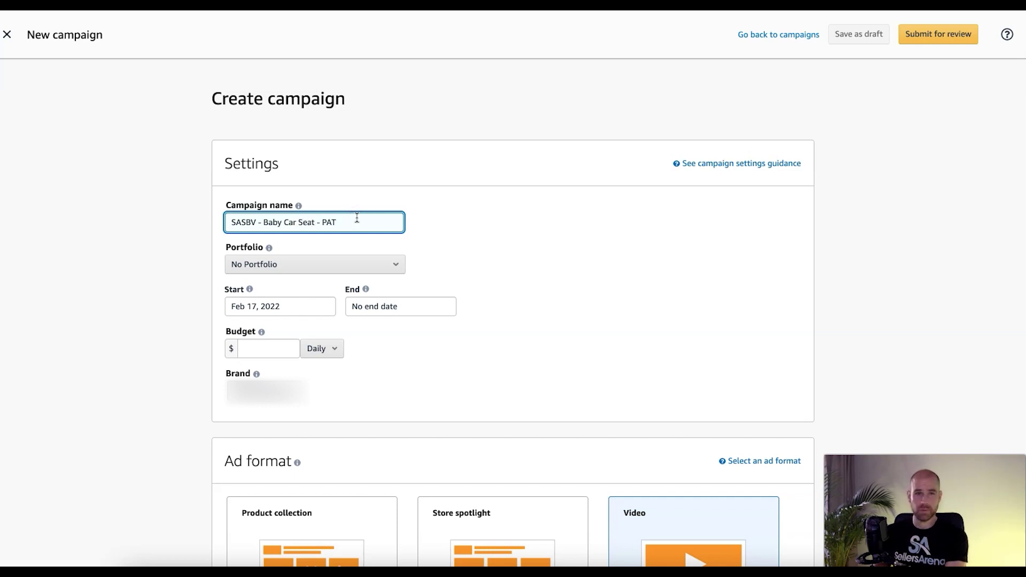
click(337, 220)
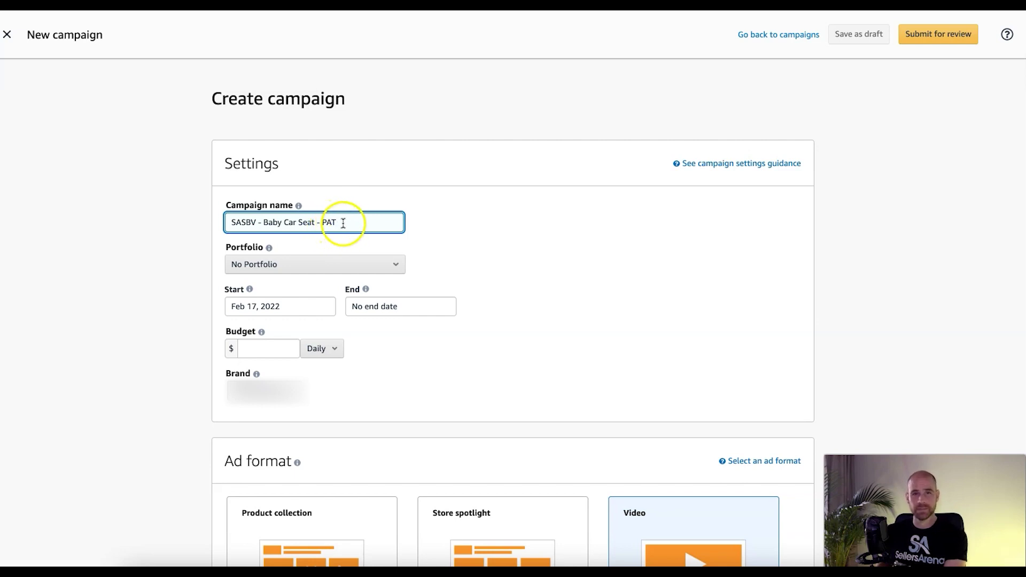
- Check the available portfolios, keep No Portfolio, and set the daily budget to $20
click(325, 271)
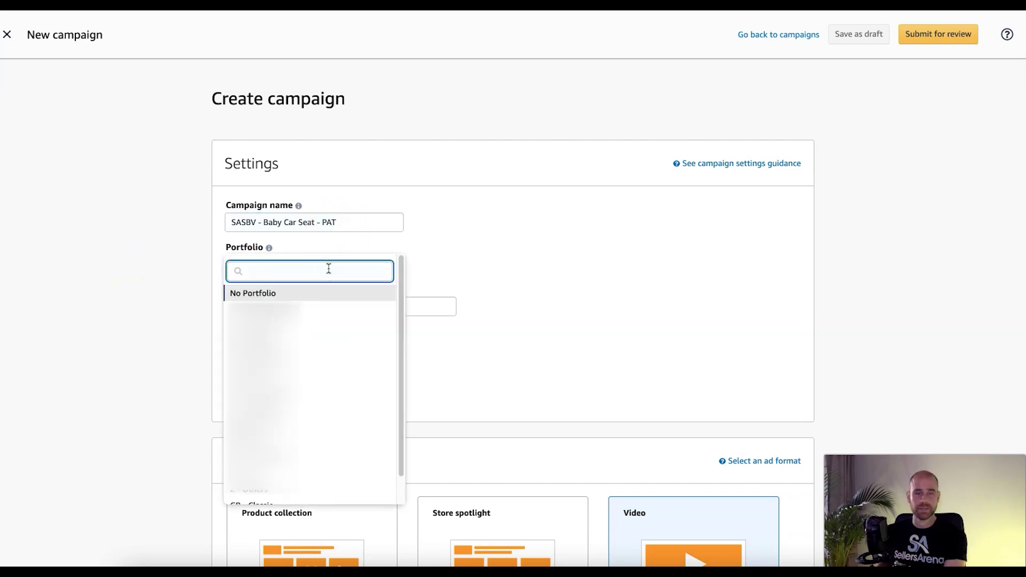
click(451, 265)
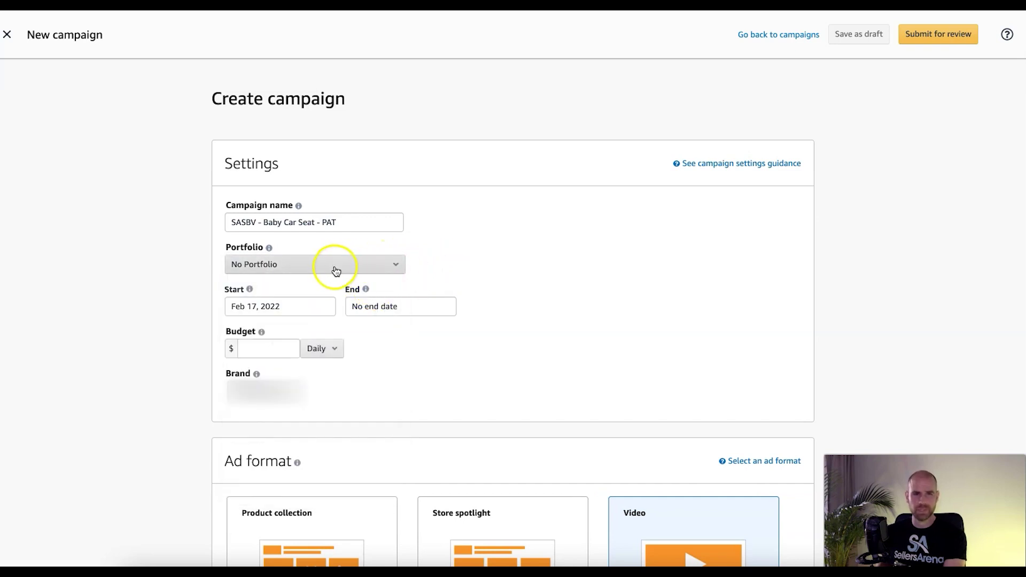
scroll(307, 262, down, 2)
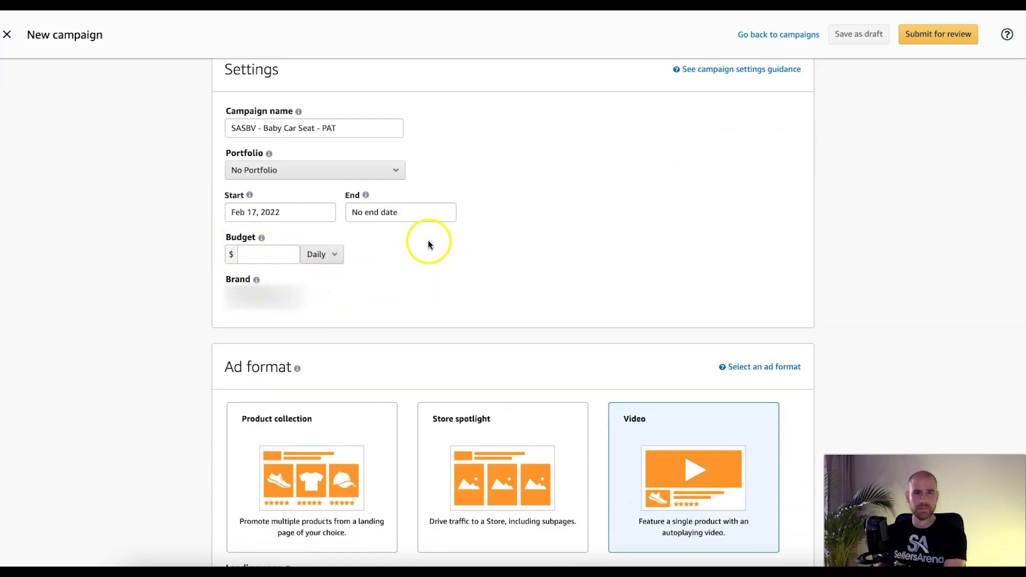
click(264, 255)
text(20)
click(162, 332)
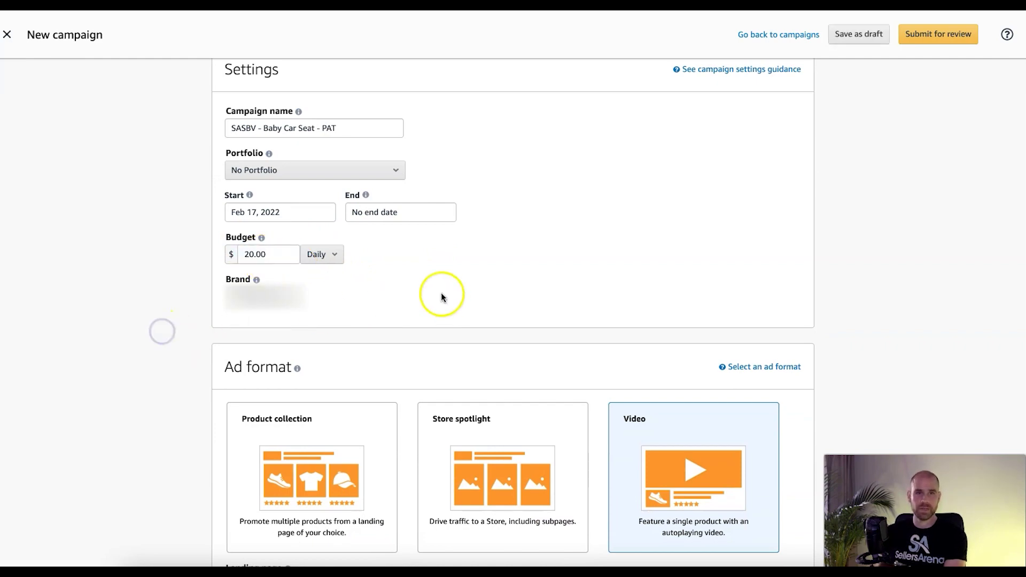
- Examine the video, audio and text specifications in the Creative section, including the required video length
scroll(422, 284, down, 2)
scroll(399, 256, down, 6)
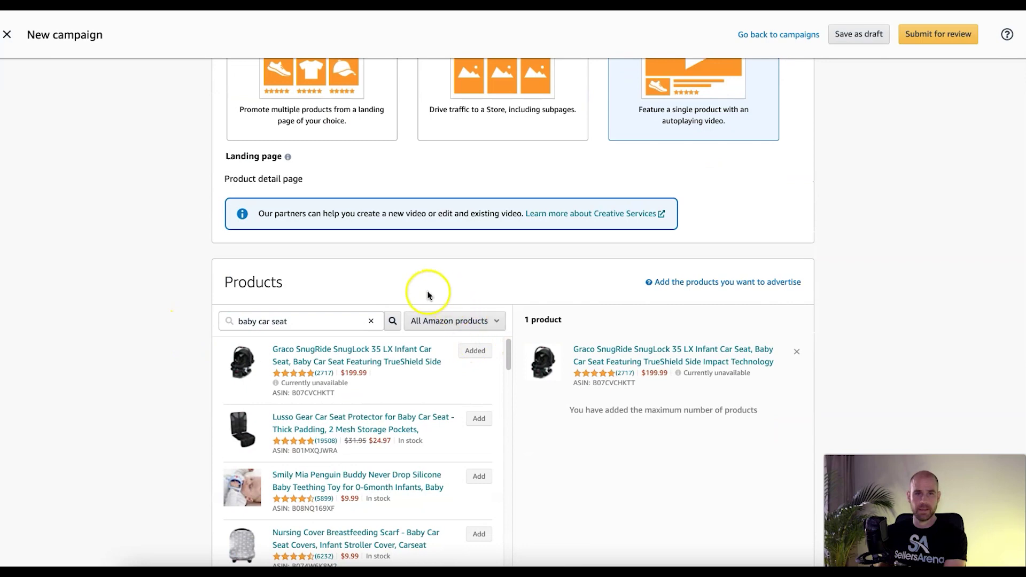
scroll(428, 291, down, 6)
scroll(454, 359, down, 8)
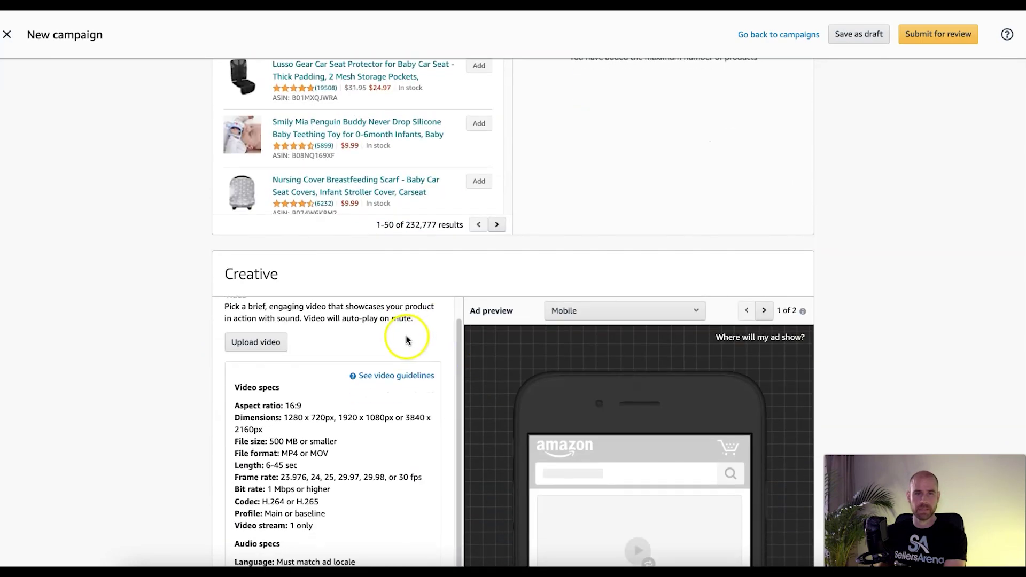
scroll(133, 299, up, 1)
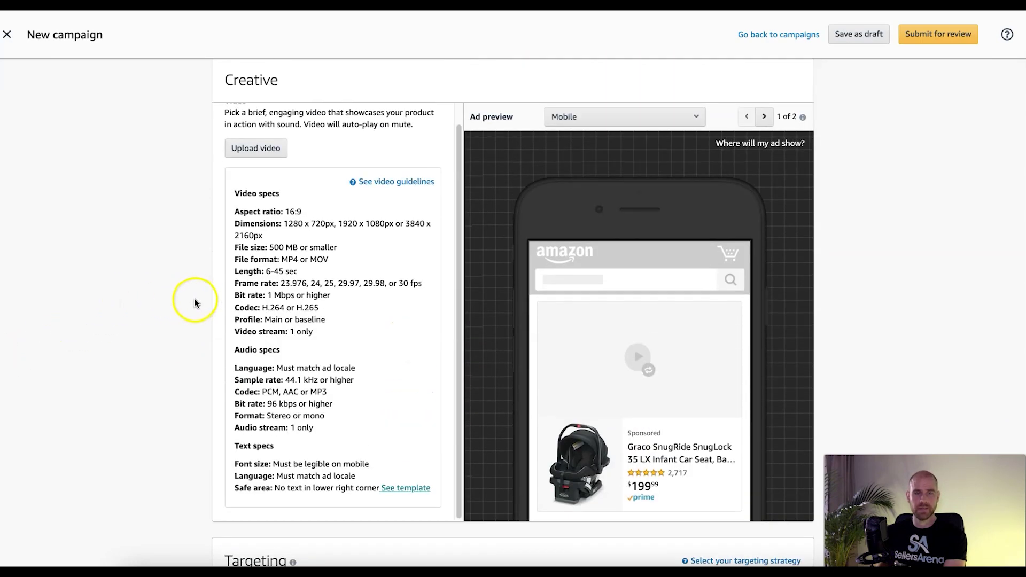
scroll(230, 299, up, 1)
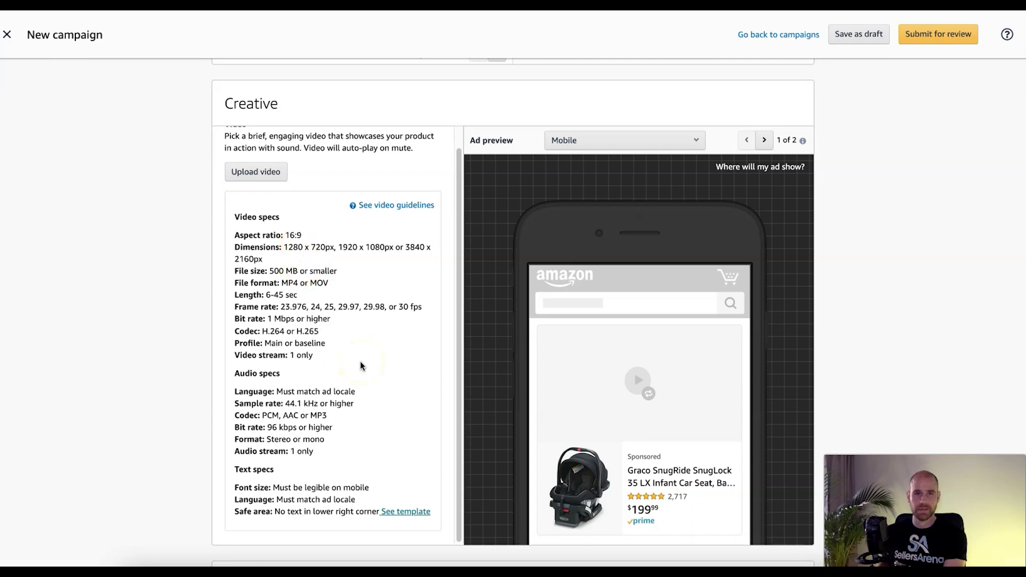
scroll(324, 399, down, 1)
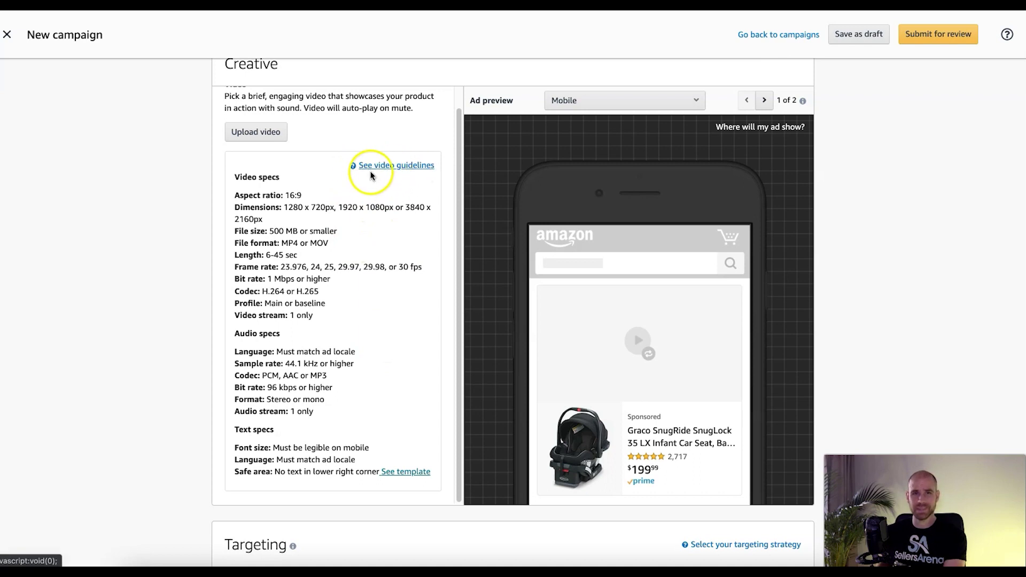
scroll(331, 202, up, 1)
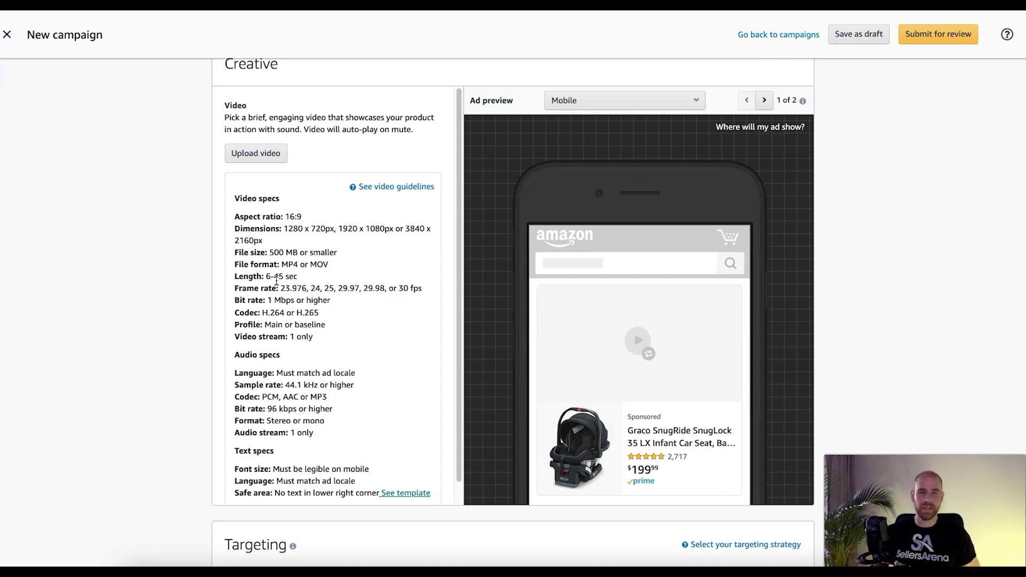
click(270, 276)
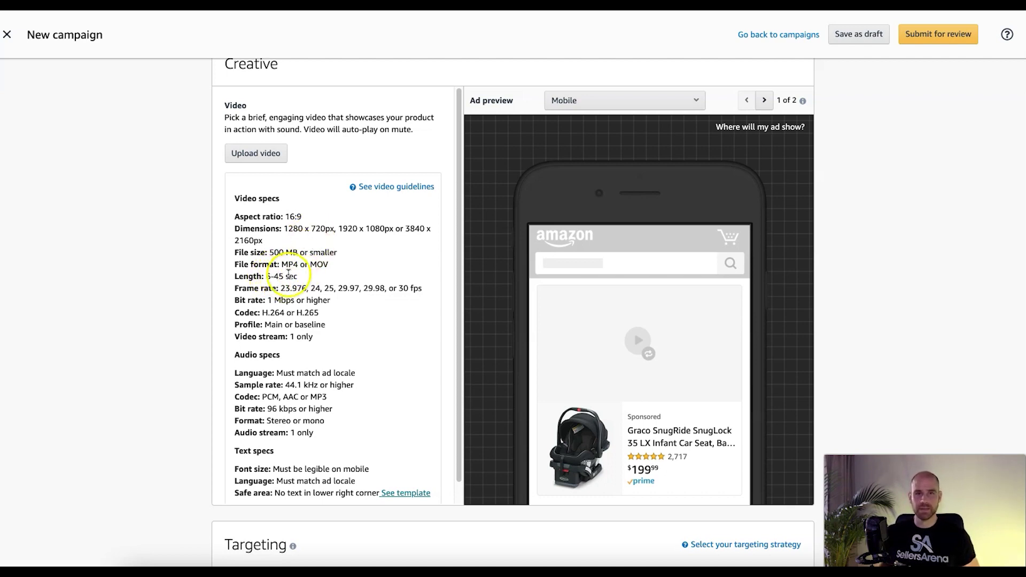
- Open the safe area template page from the text specs and examine the Sponsored Brands video product overview and ad unit anatomy
click(282, 275)
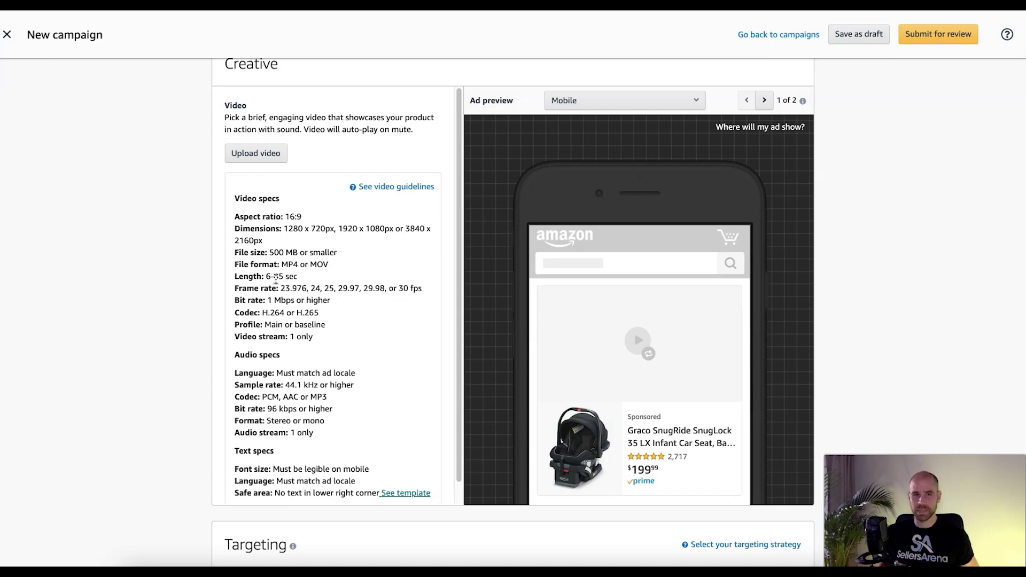
scroll(385, 171, down, 4)
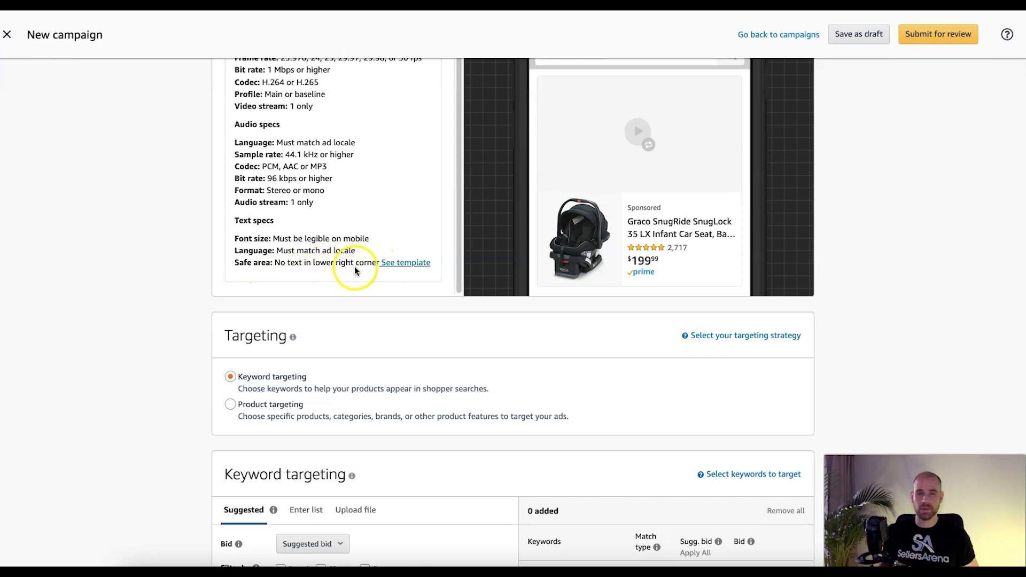
click(401, 263)
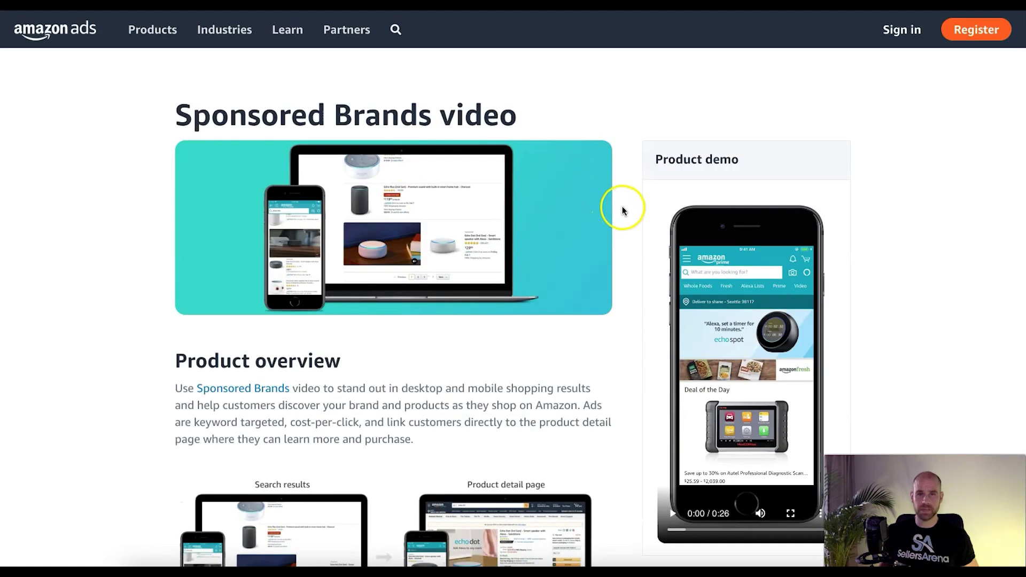
scroll(621, 209, down, 5)
scroll(615, 240, up, 3)
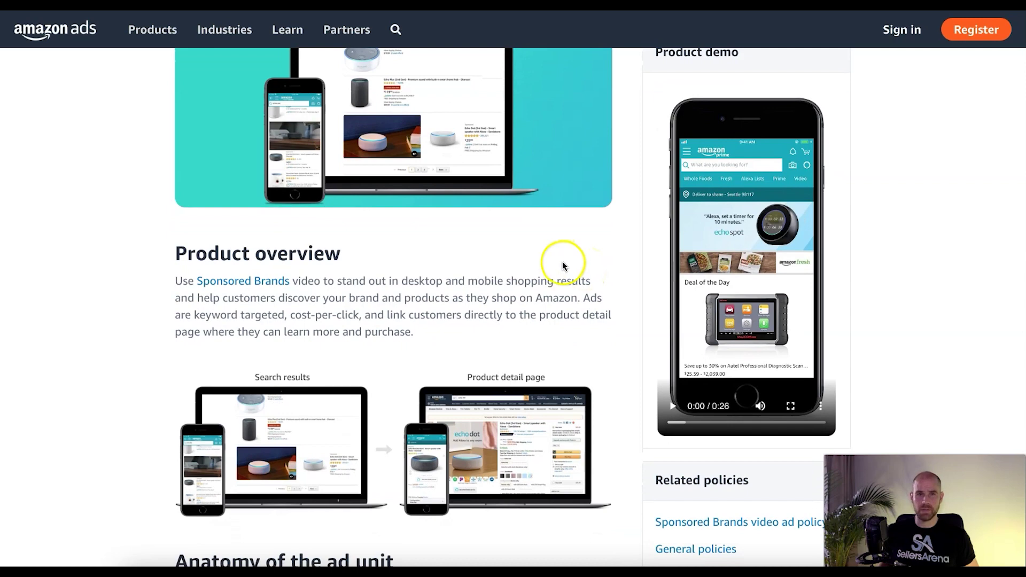
scroll(522, 258, down, 1)
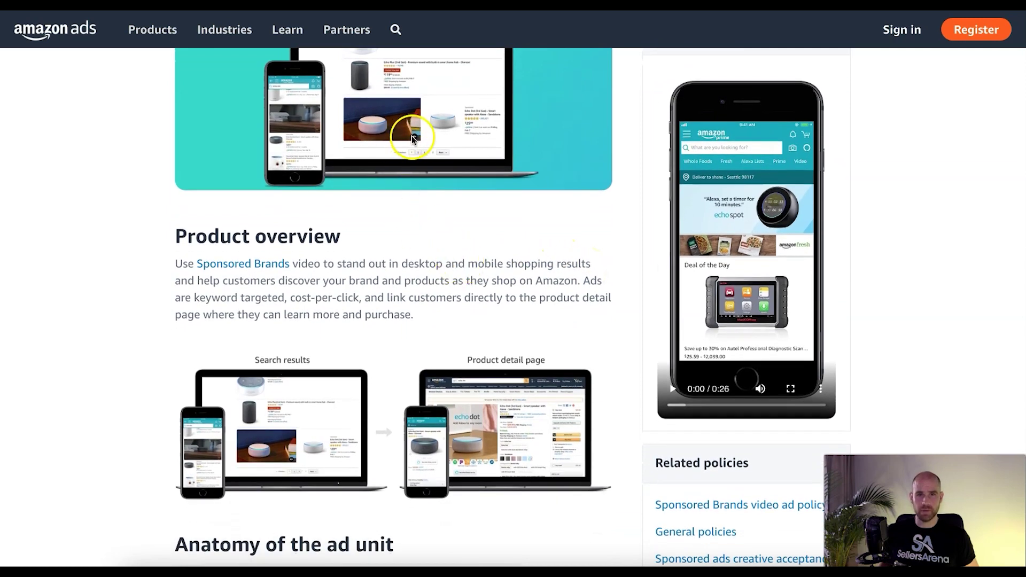
scroll(407, 271, down, 2)
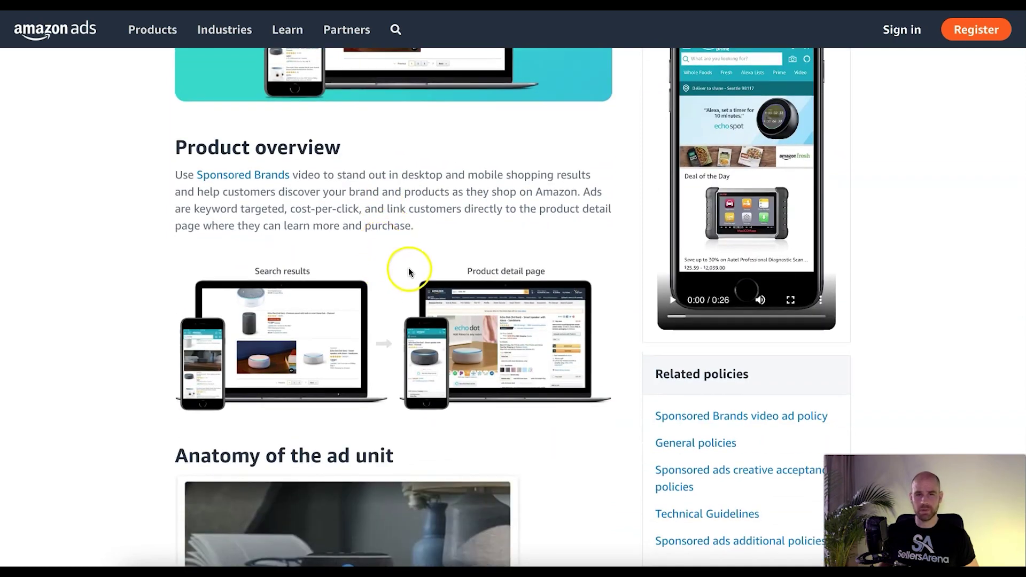
scroll(412, 258, down, 1)
scroll(404, 263, down, 2)
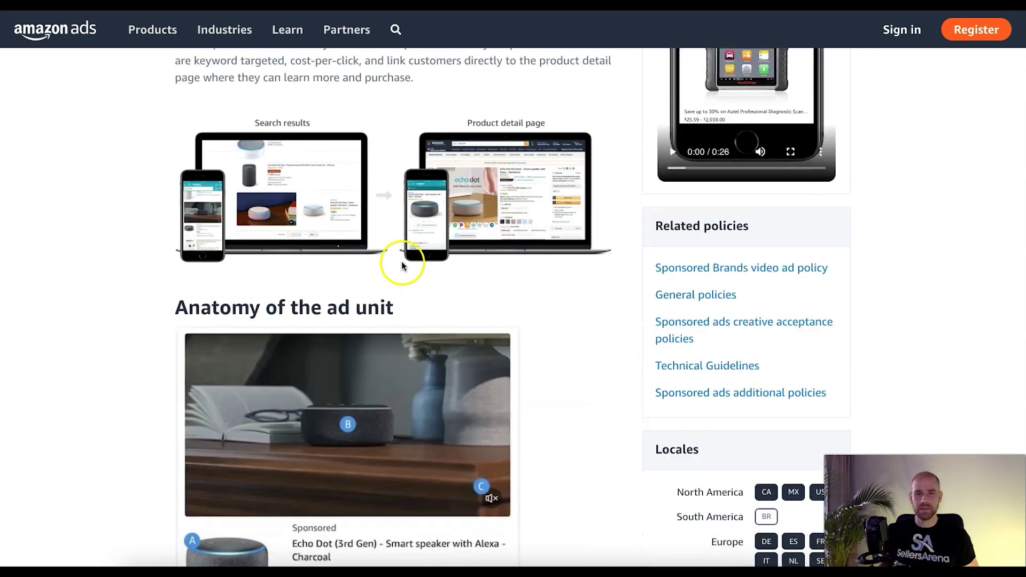
scroll(502, 312, down, 4)
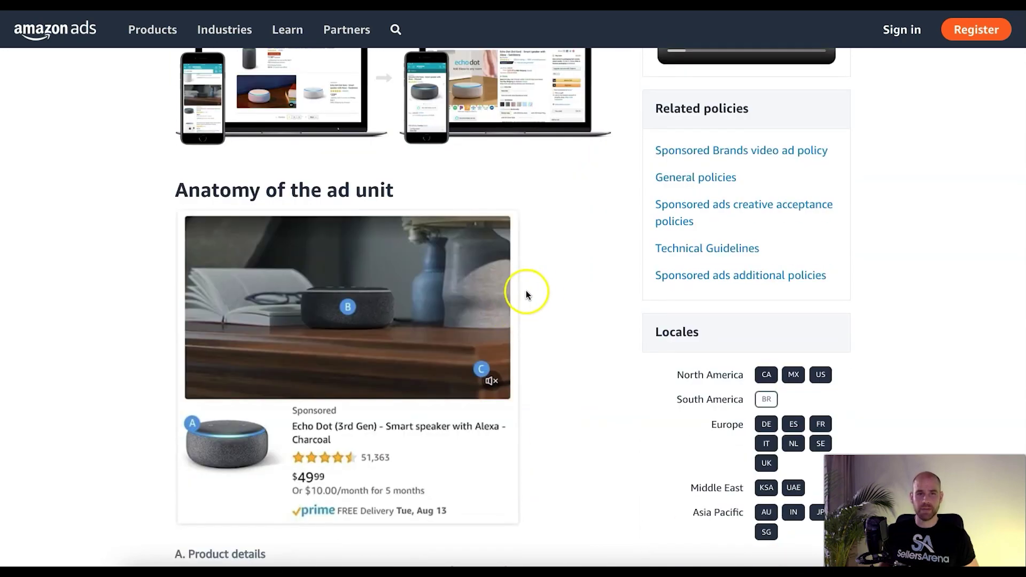
- Read the ad unit's product details, video and mute toggle notes plus the on-screen text guidelines, and return to the campaign form
scroll(527, 293, up, 2)
scroll(559, 286, down, 8)
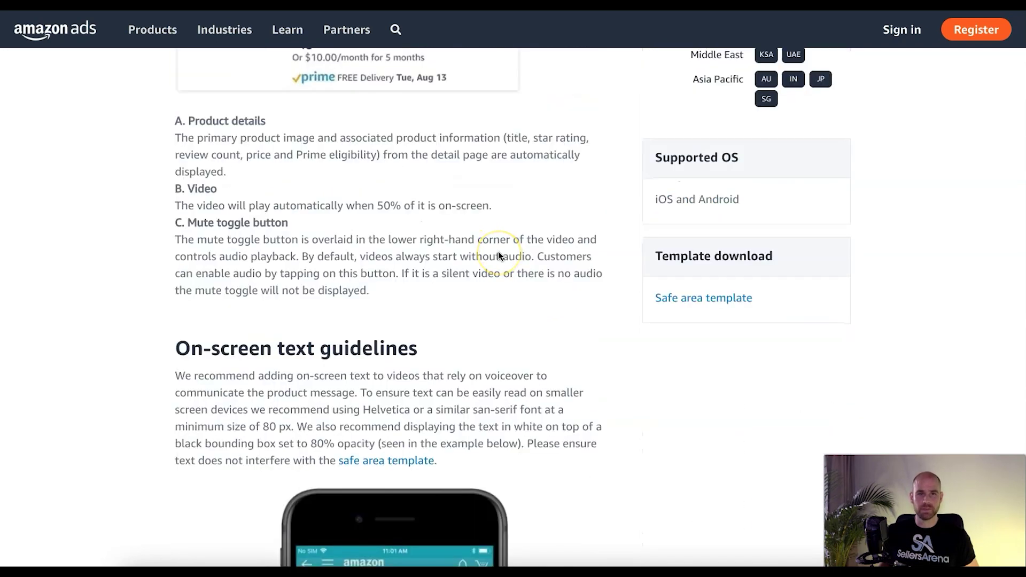
scroll(499, 255, down, 1)
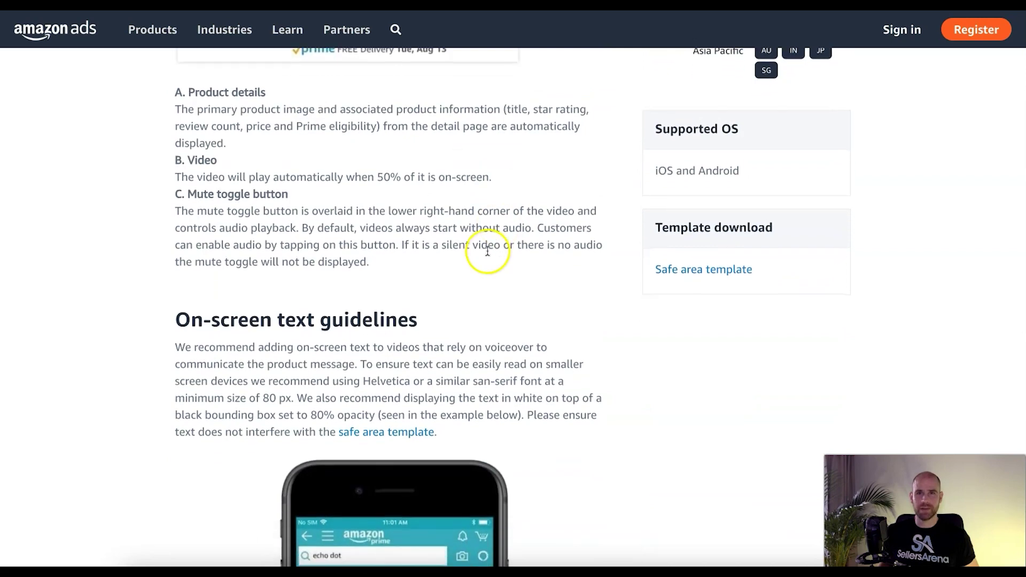
scroll(488, 251, down, 10)
scroll(499, 249, down, 4)
scroll(499, 252, down, 9)
scroll(467, 265, down, 3)
right_click(96, 245)
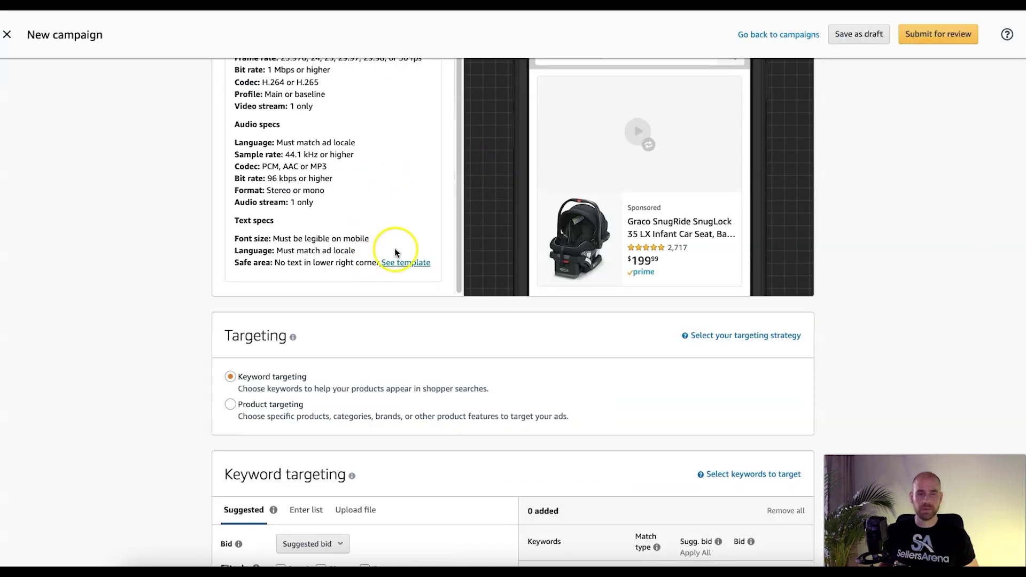
- Set targeting to Product targeting and add the suggested Evenflo Gold SensorSafe SecureMax Smart Infant Car Seat, Opal as an individual product target
scroll(396, 250, down, 3)
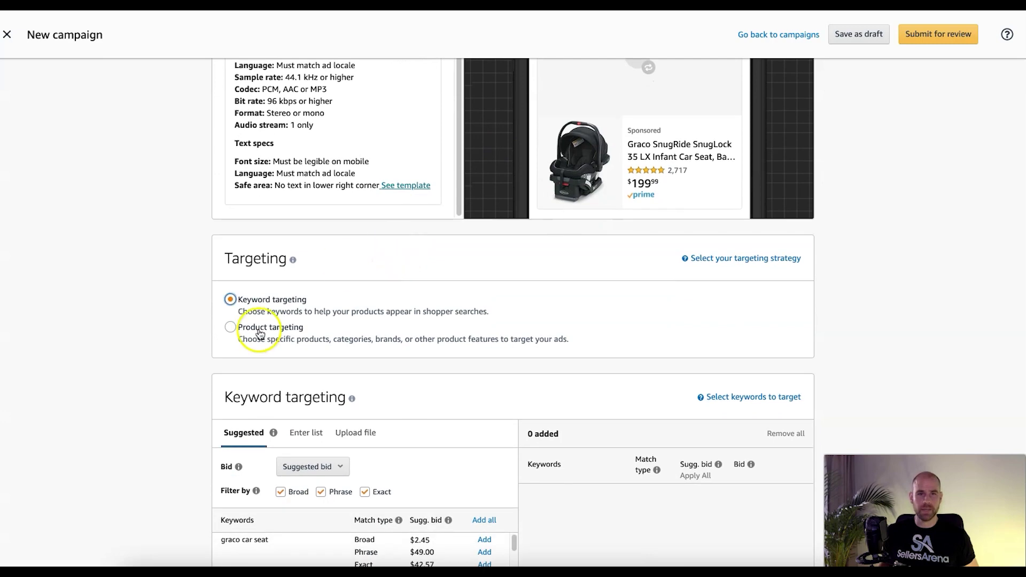
click(231, 327)
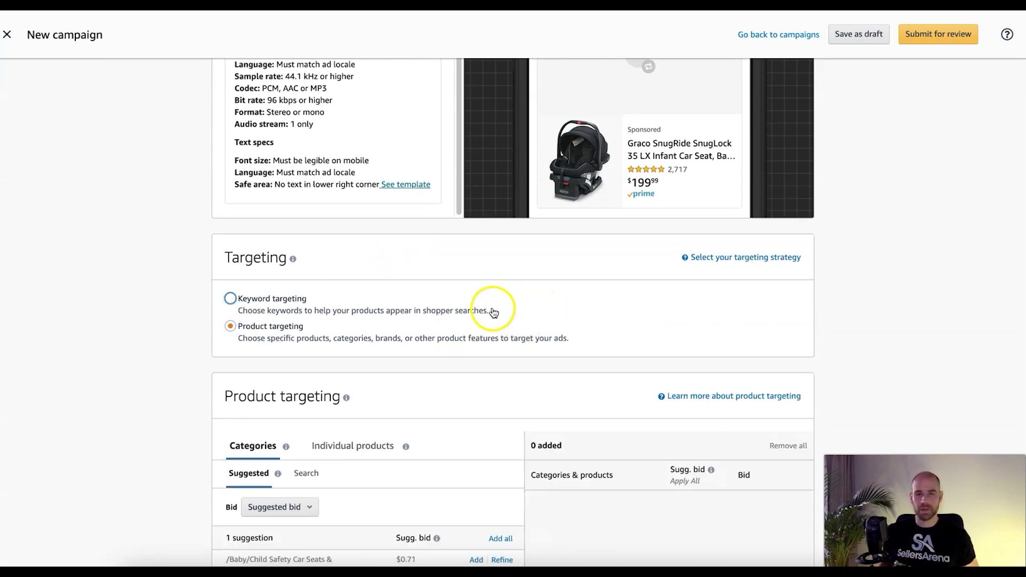
scroll(493, 313, down, 1)
scroll(185, 316, down, 3)
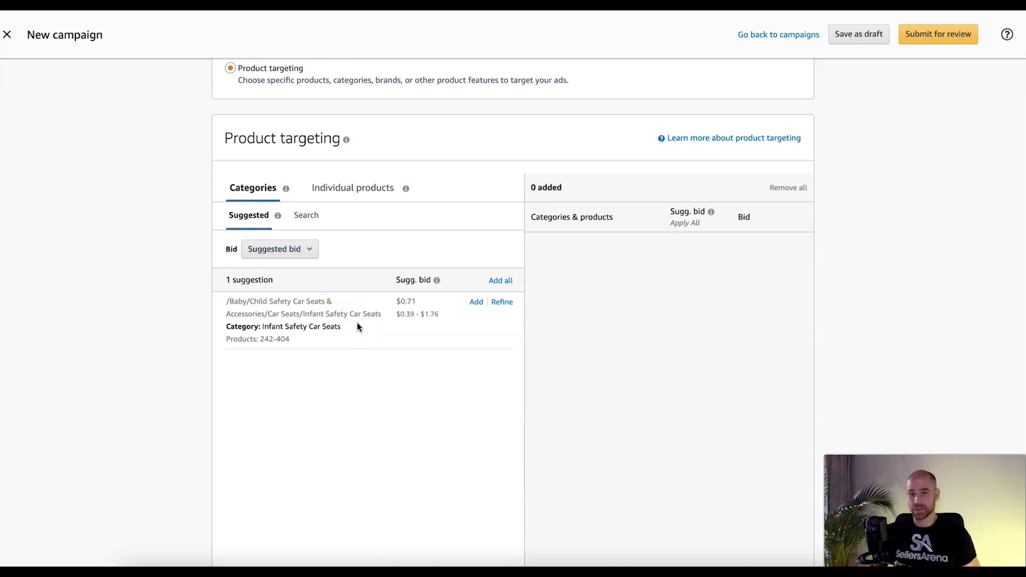
click(342, 194)
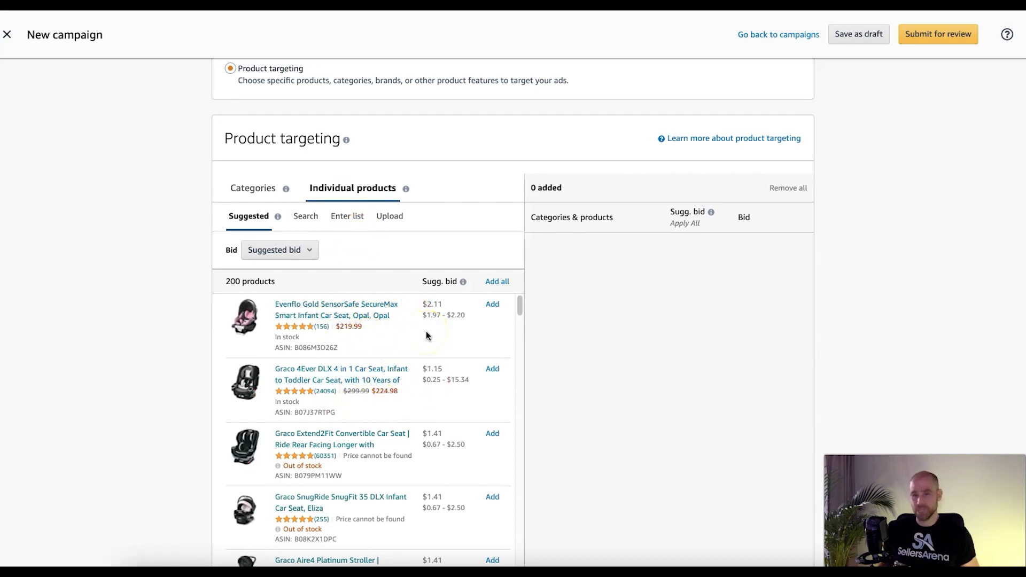
click(493, 305)
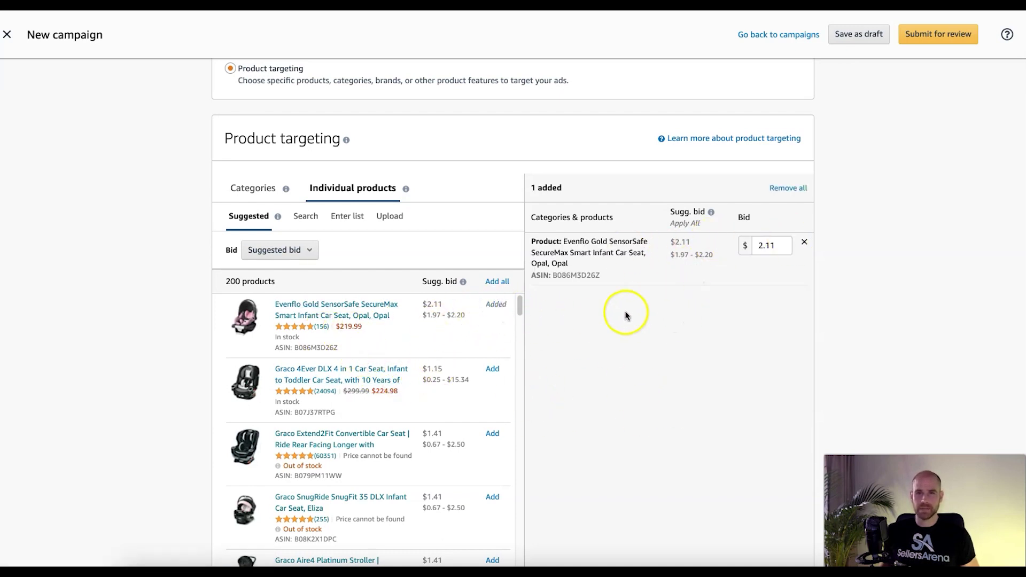
- Look over the campaign form, from the optional negative product targeting section back to the Targeting and Creative sections
scroll(627, 315, down, 3)
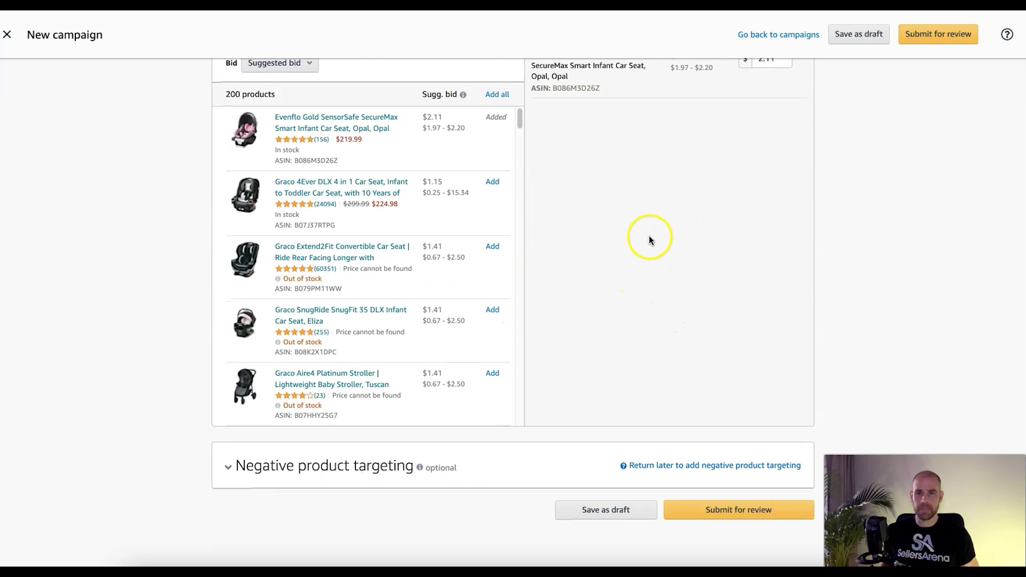
scroll(652, 245, up, 2)
scroll(664, 378, down, 4)
scroll(663, 300, up, 8)
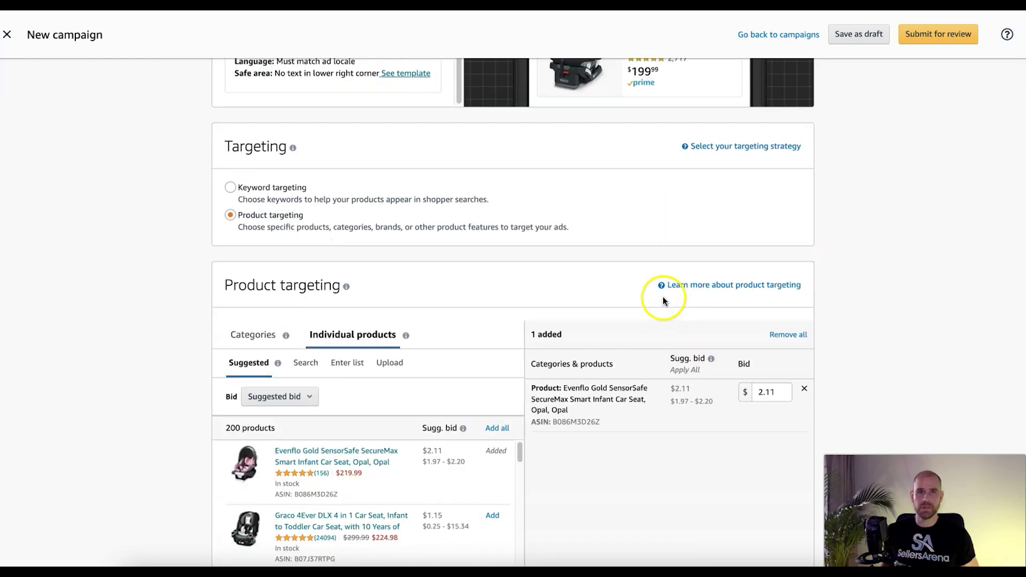
scroll(657, 299, up, 10)
scroll(481, 315, down, 5)
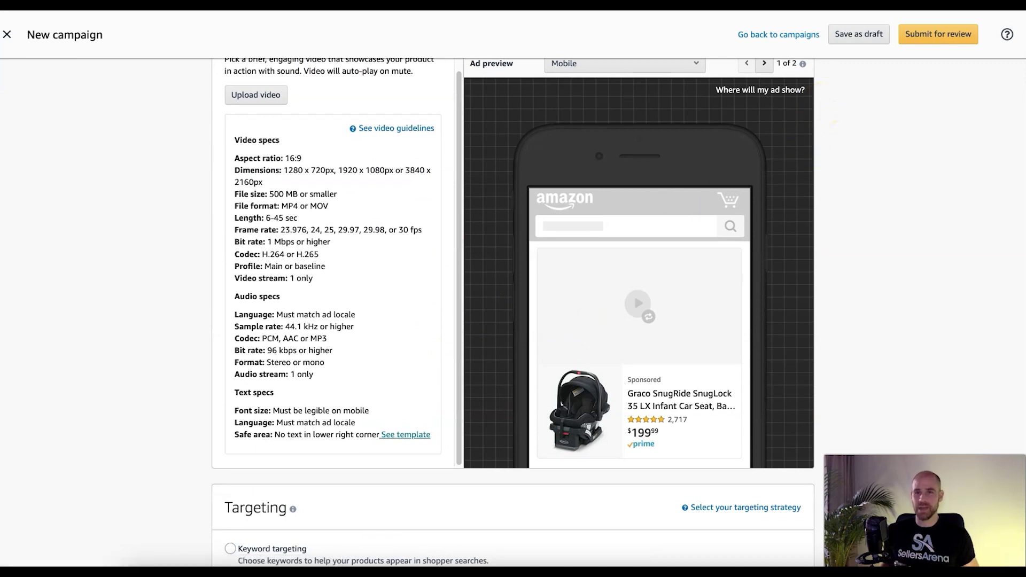
- Switch to Helium 10's Market Tracker and examine the wig glue market's product table and pending suggestions
click(856, 4)
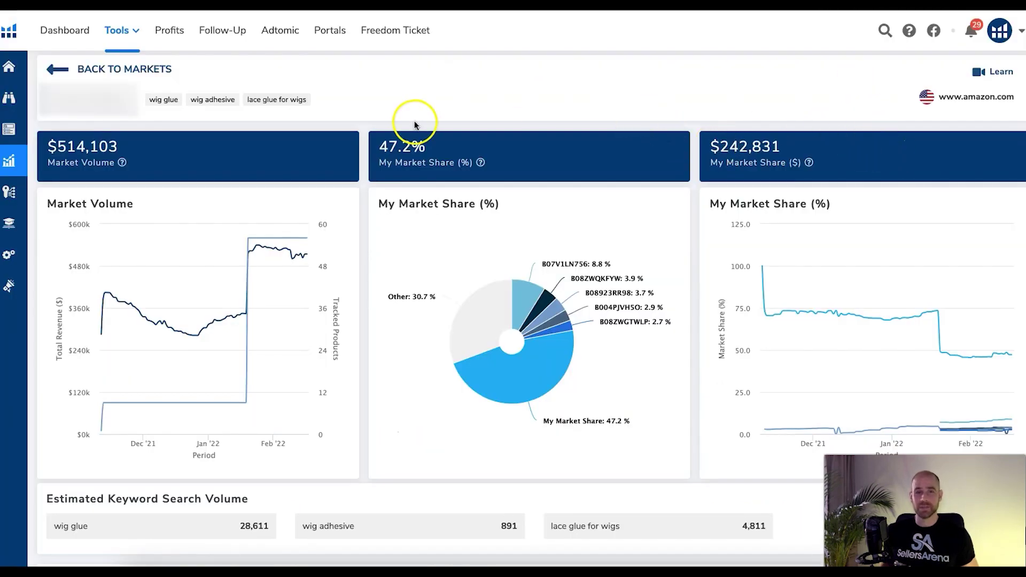
mouse_move(4, 62)
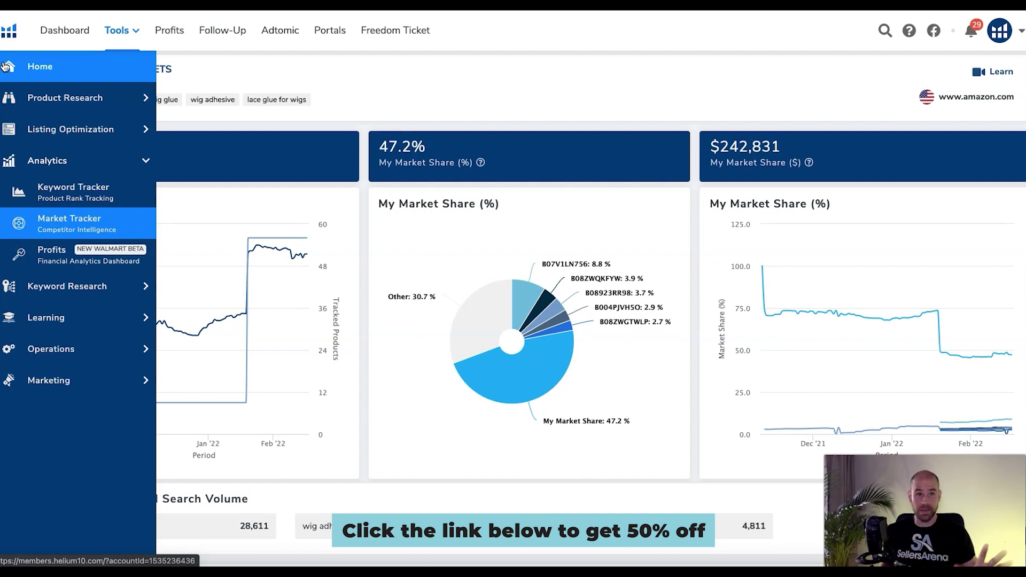
click(69, 231)
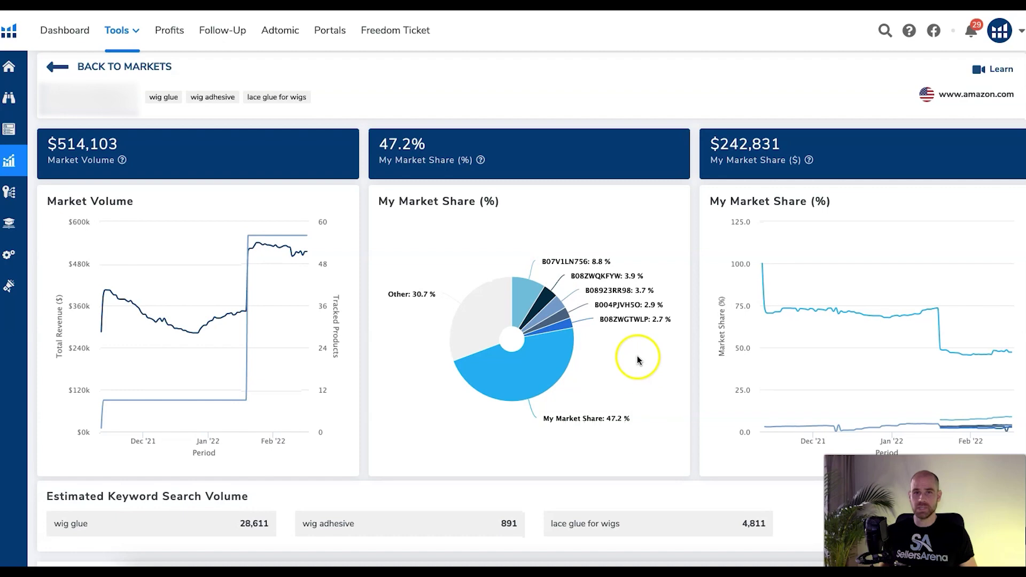
scroll(640, 353, down, 2)
scroll(636, 331, down, 7)
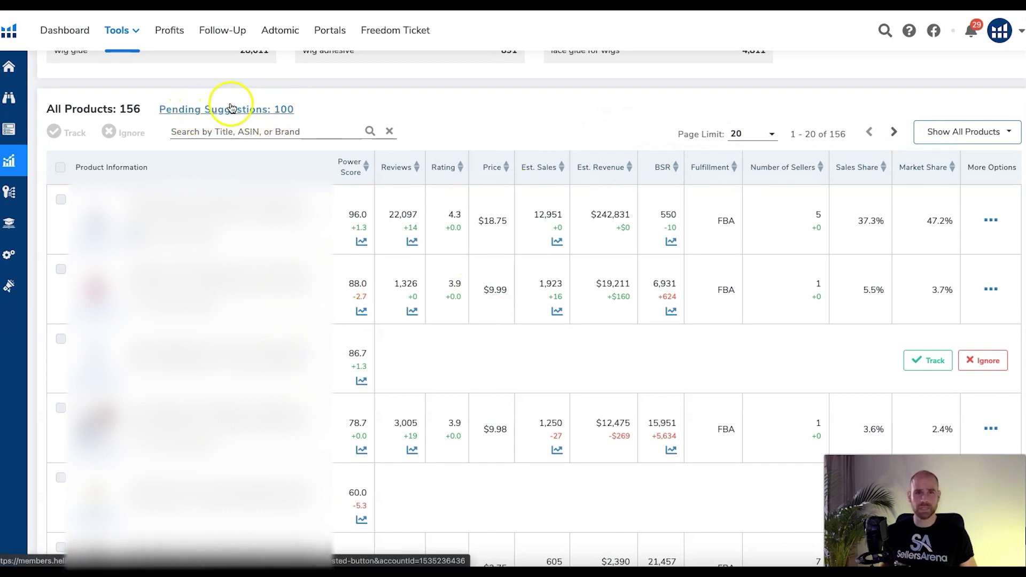
click(312, 111)
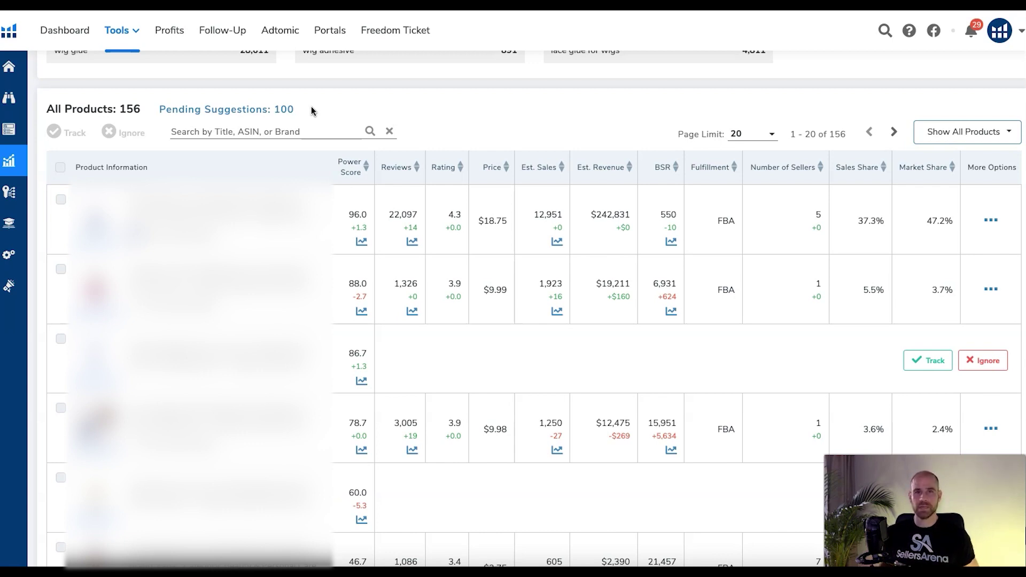
- Examine the My Market Share (%) pie chart, checking the own share and those of competitors B07V1LN756 and B08ZWQKFYW
scroll(315, 109, up, 3)
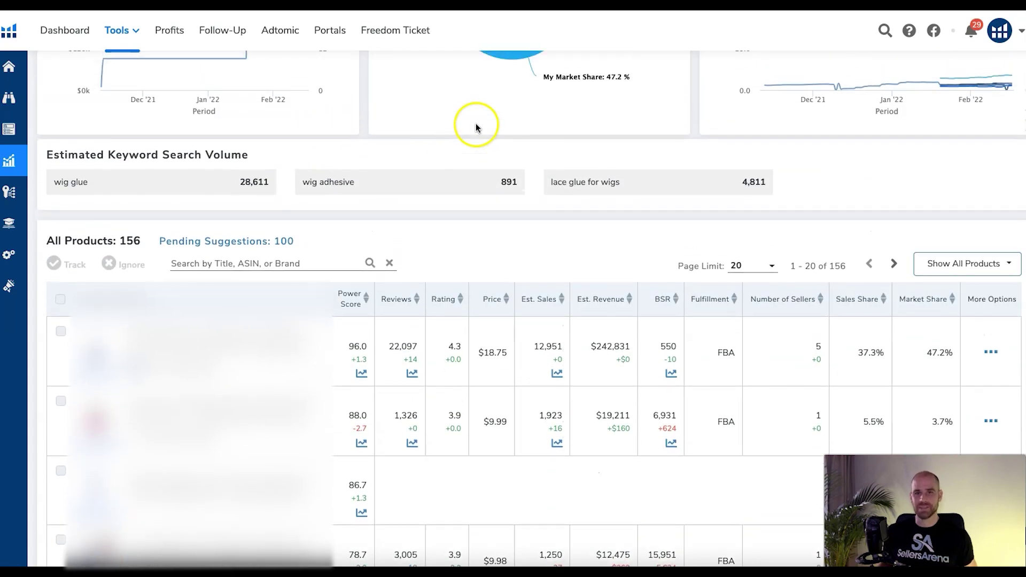
scroll(563, 131, up, 5)
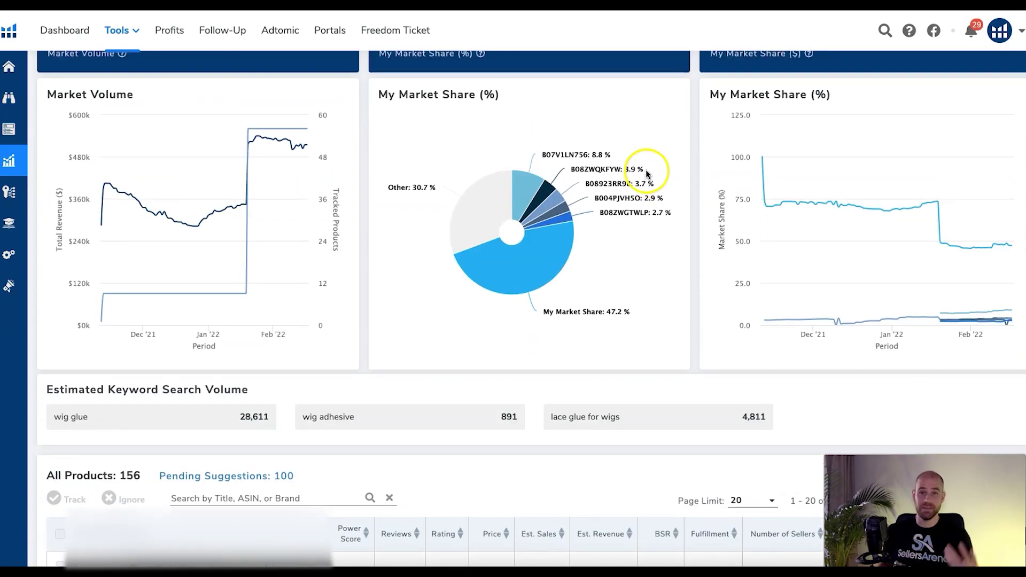
scroll(674, 170, up, 2)
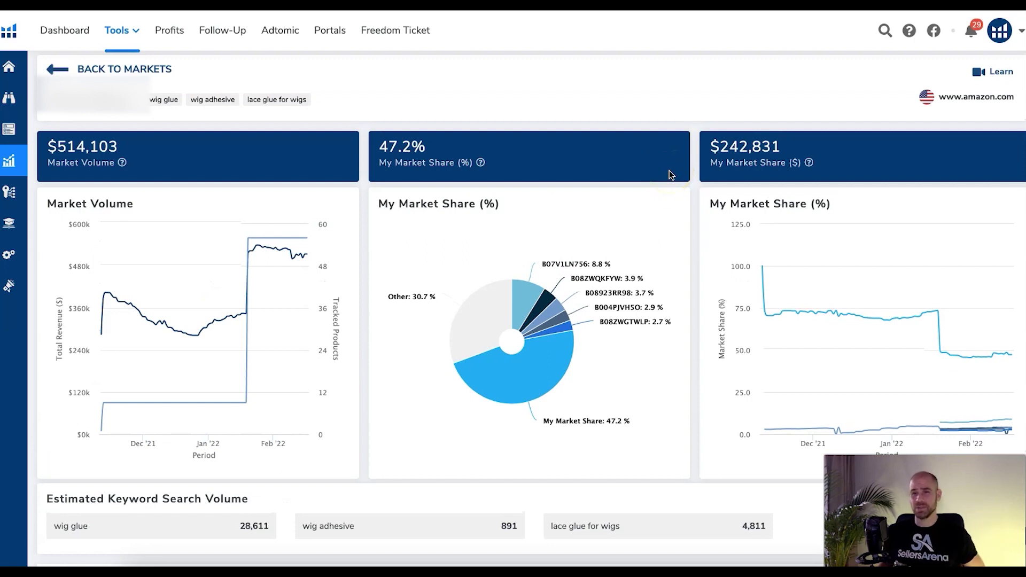
click(673, 212)
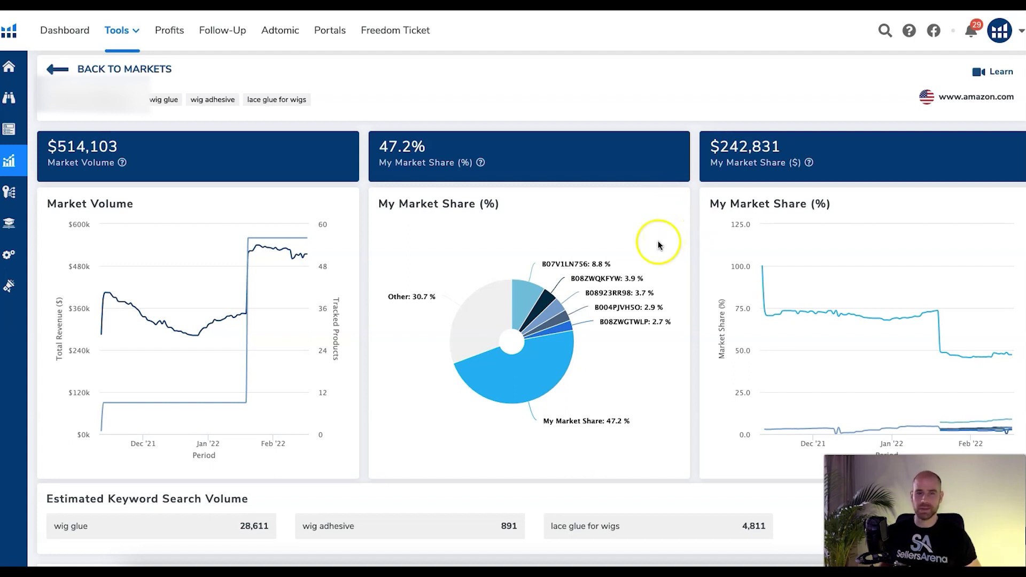
mouse_move(567, 306)
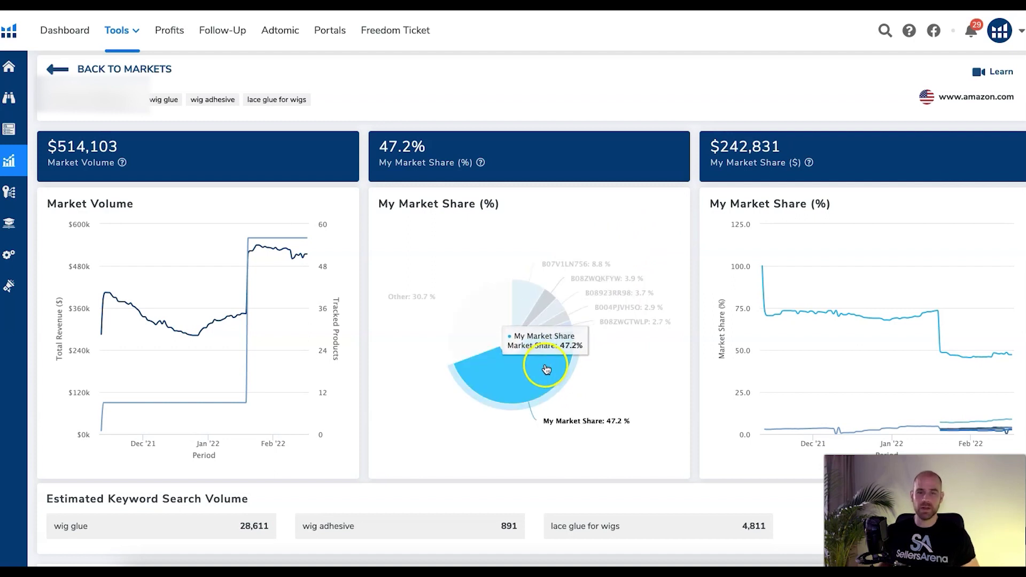
mouse_move(557, 331)
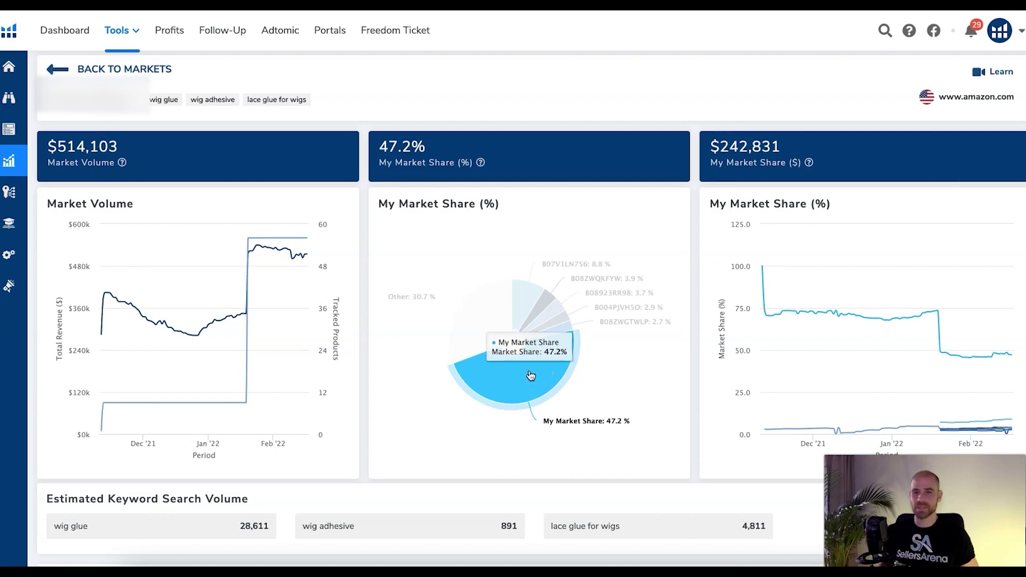
click(561, 339)
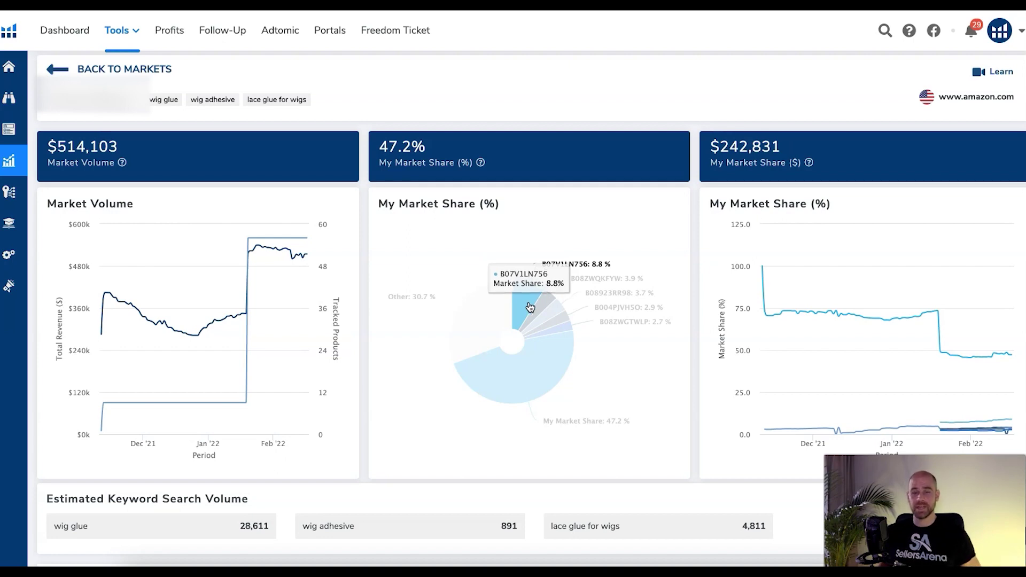
click(544, 320)
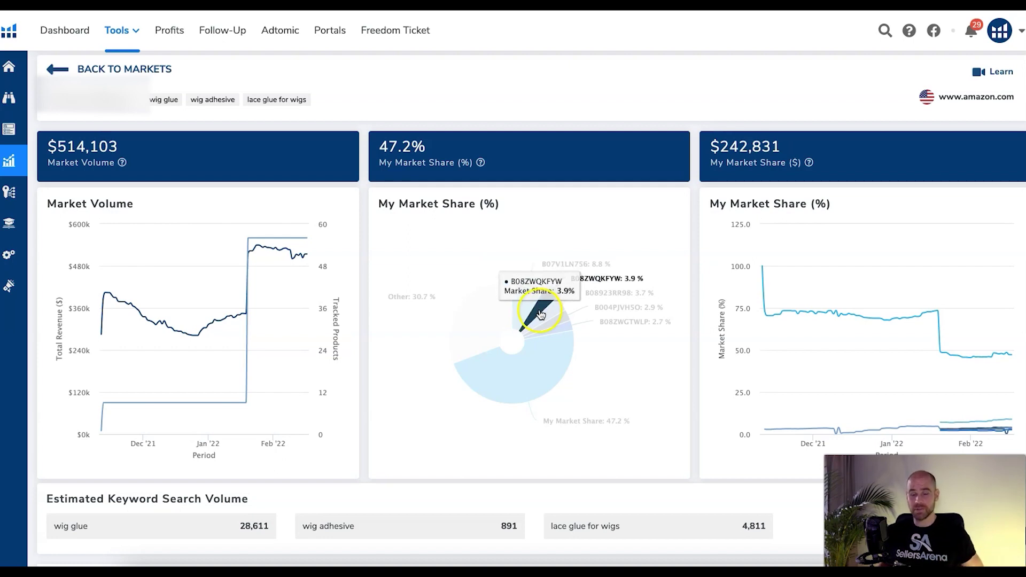